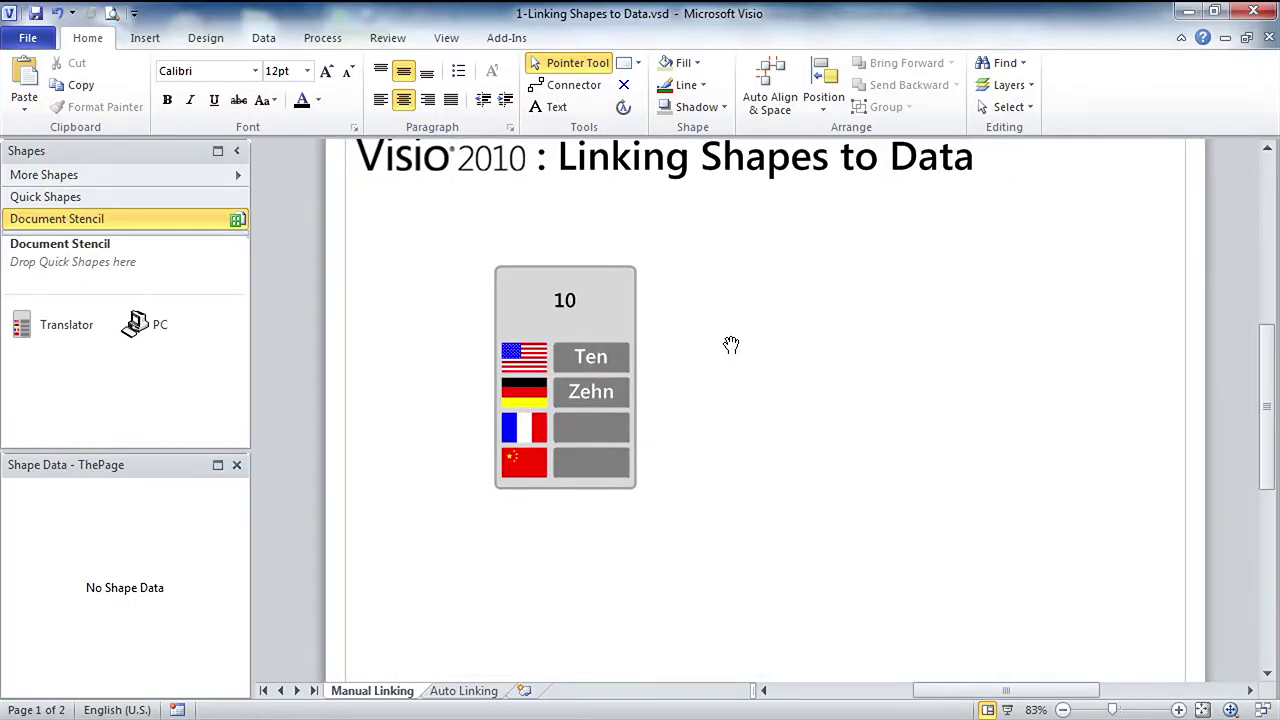
Select the Translator shape on the page, then examine the Concept, English and German columns of English French German.xlsx in Excel
{"action": "left_click", "coordinate": [617, 368]}
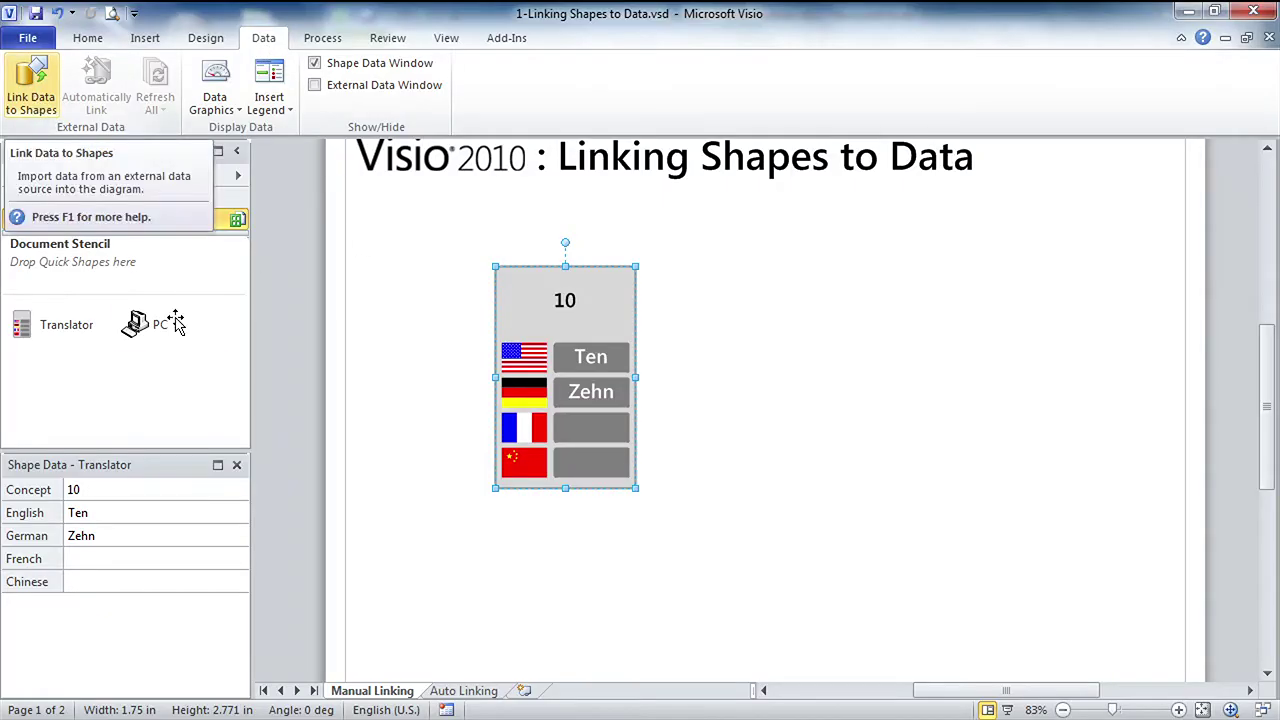
{"action": "left_click", "coordinate": [312, 708]}
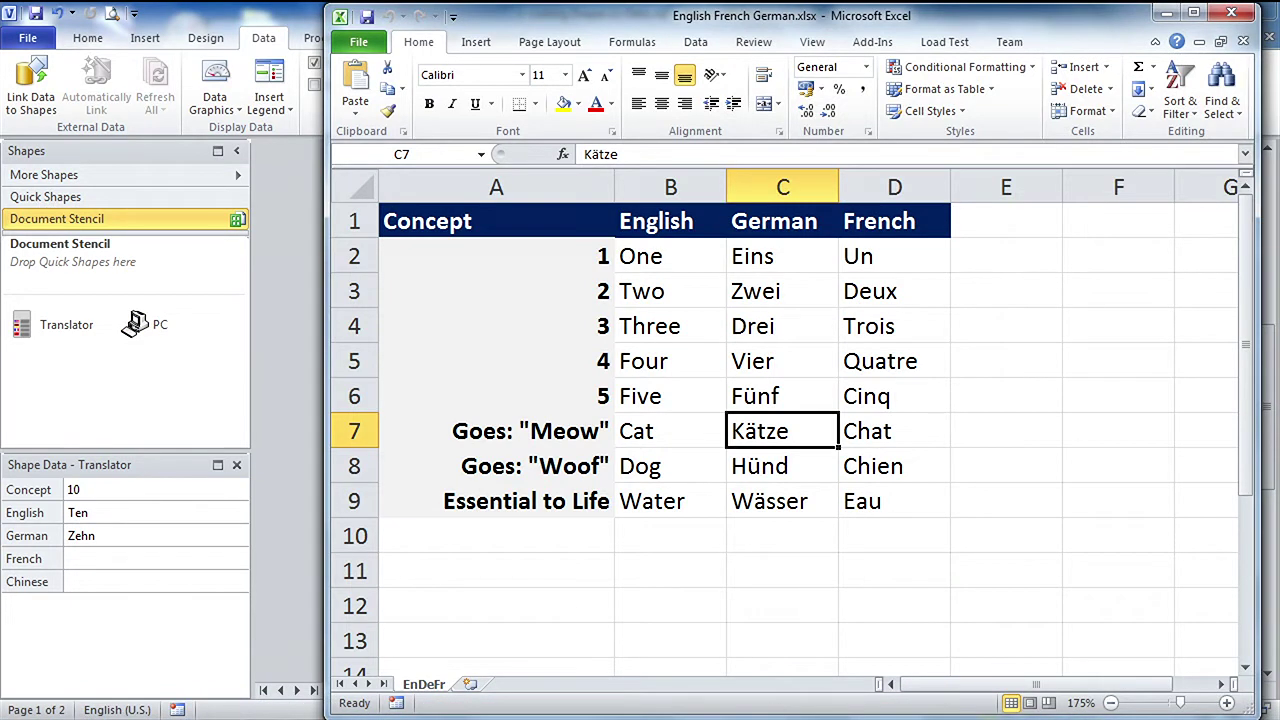
{"action": "left_click_drag", "start_coordinate": [517, 251], "coordinate": [521, 489]}
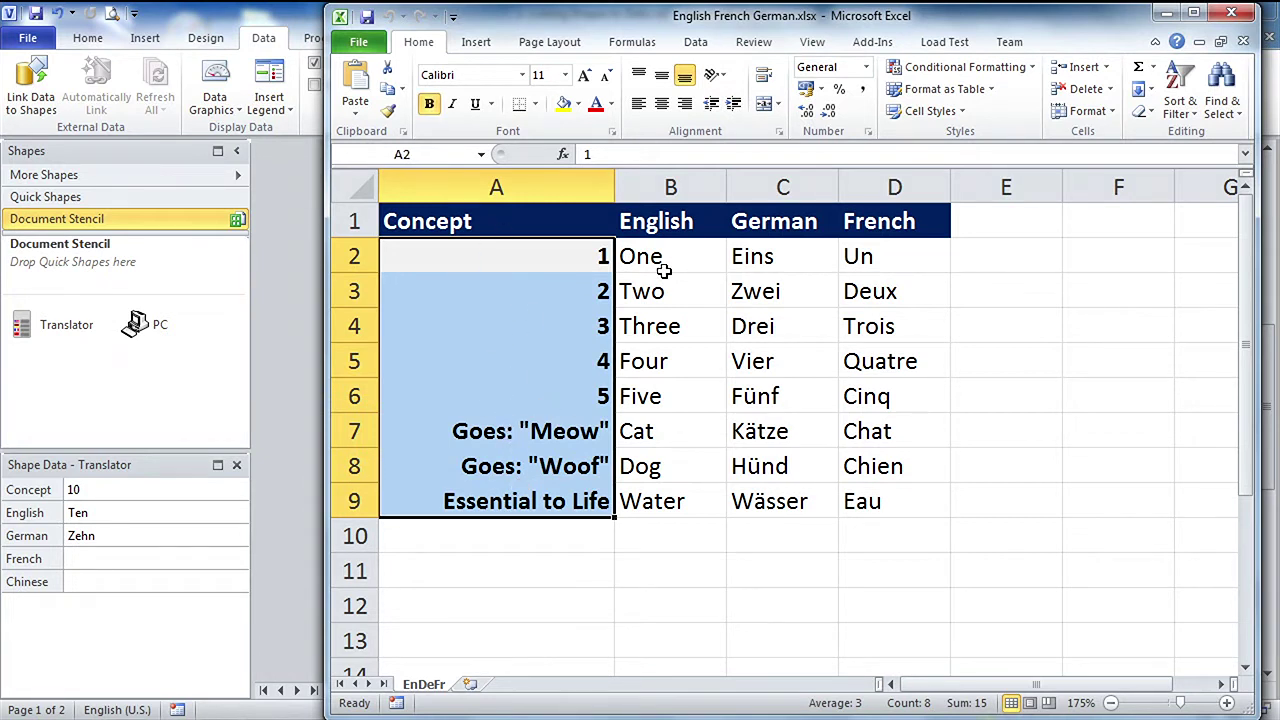
{"action": "left_click_drag", "start_coordinate": [659, 265], "coordinate": [668, 491]}
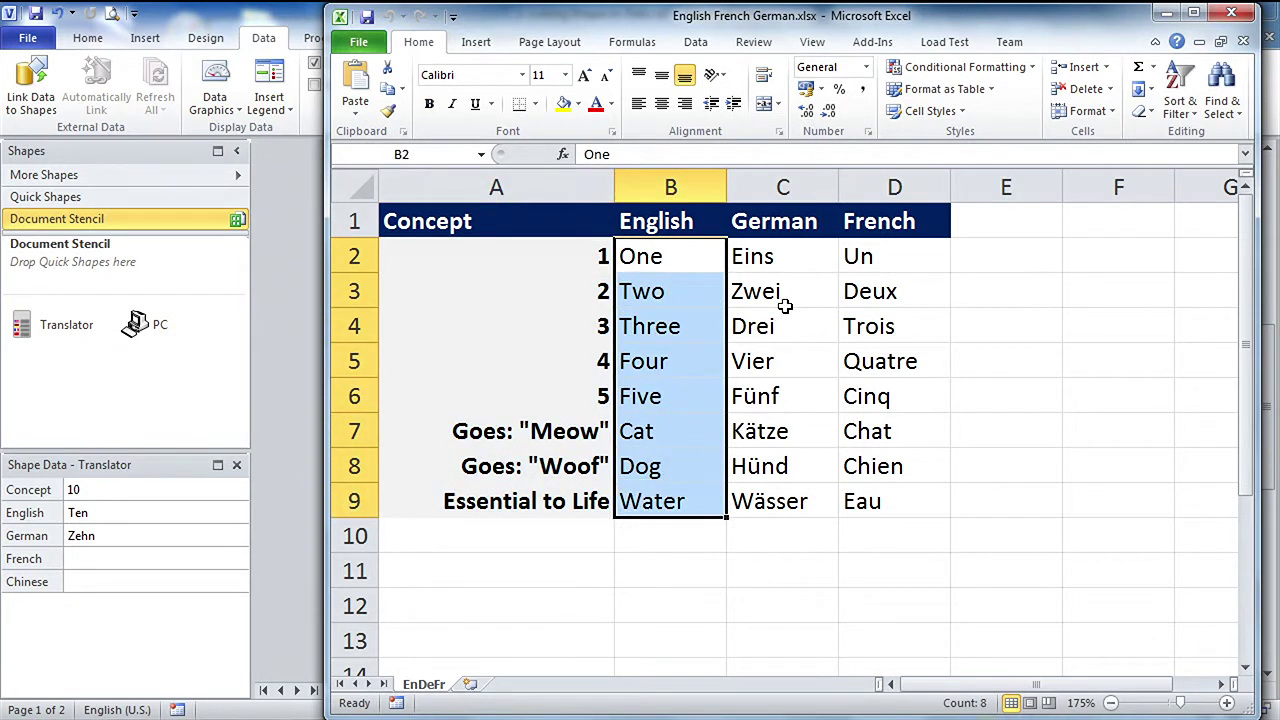
{"action": "left_click_drag", "start_coordinate": [789, 256], "coordinate": [806, 466]}
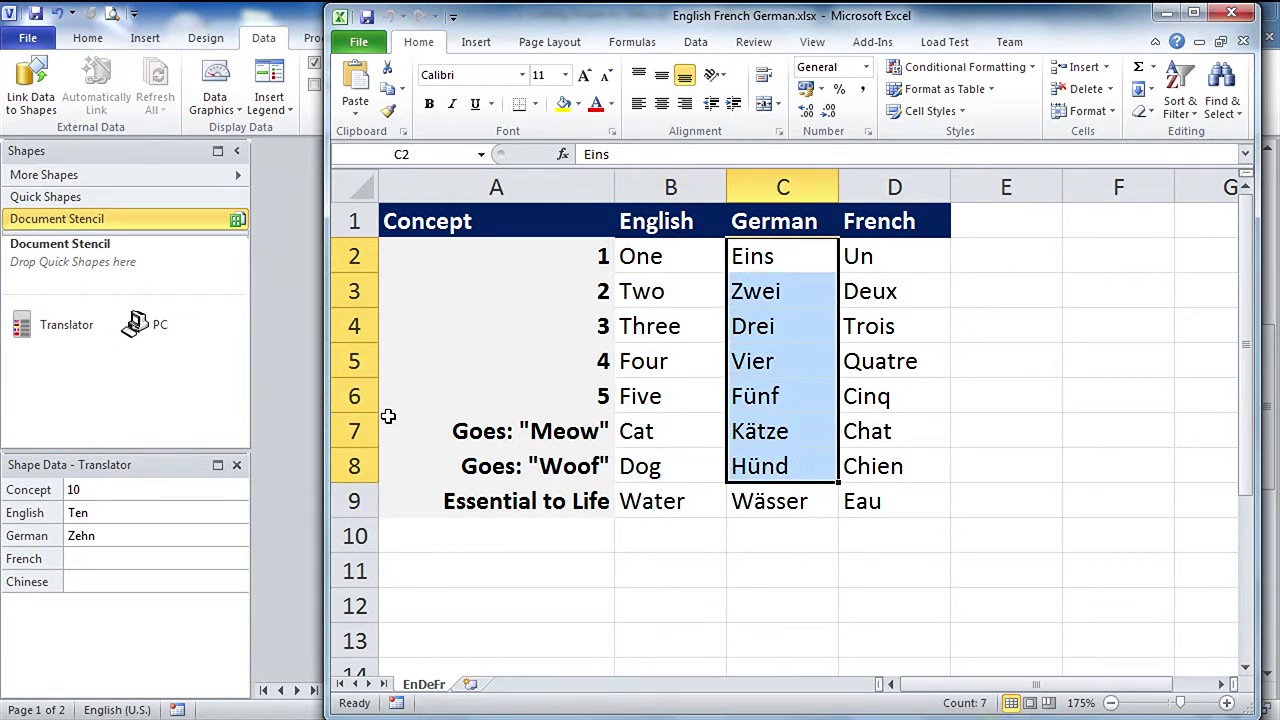
{"action": "left_click", "coordinate": [299, 292]}
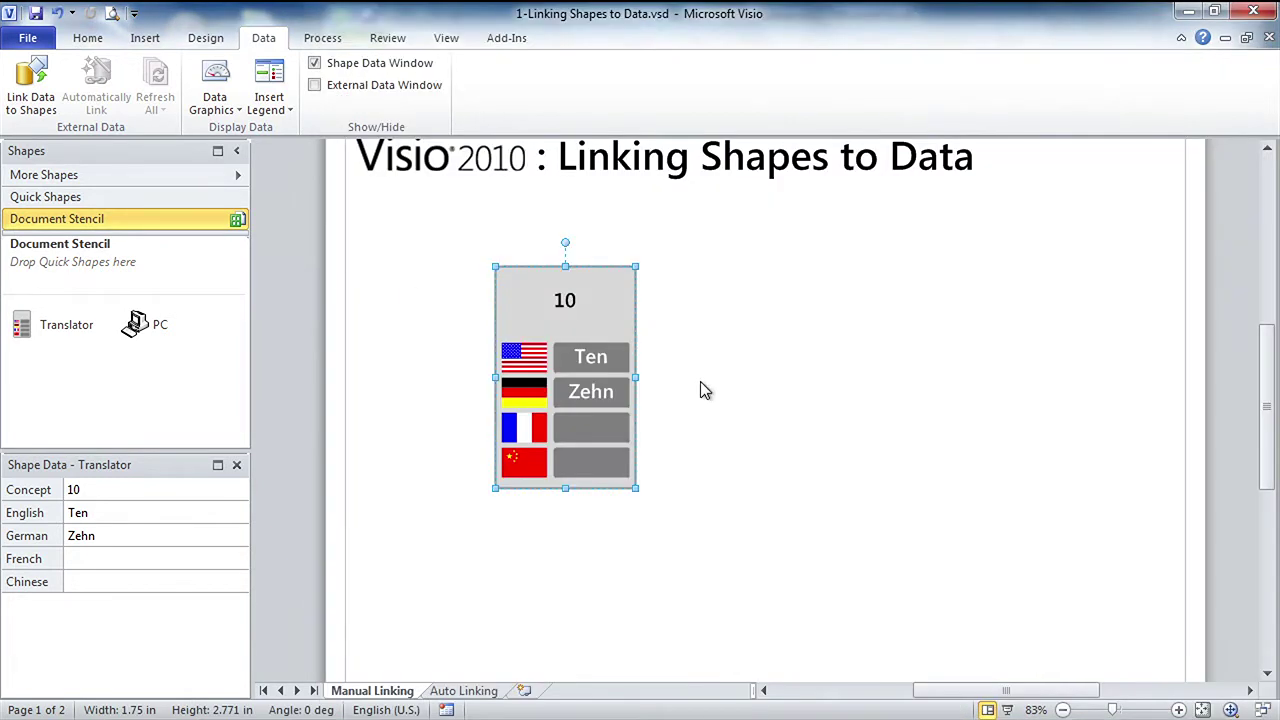
Start a data import in Visio from a Microsoft Excel workbook, choosing English French German.xlsx as the source
{"action": "left_click", "coordinate": [33, 92]}
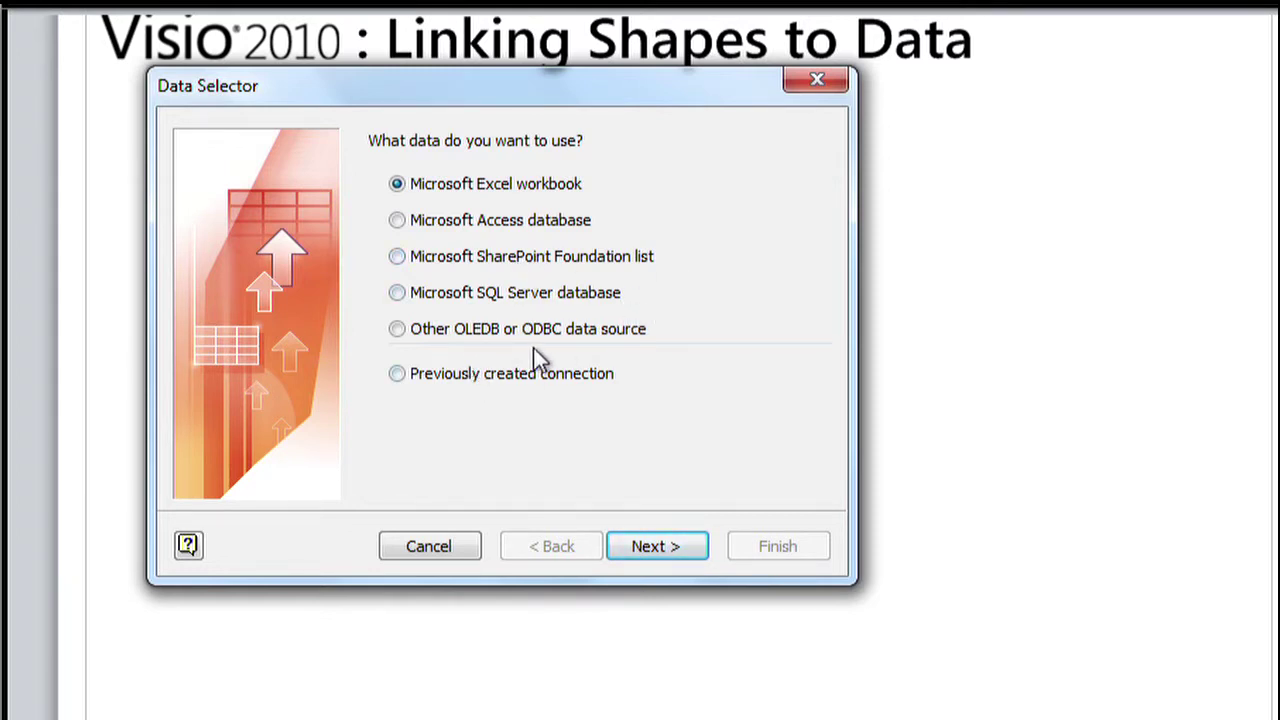
{"action": "left_click", "coordinate": [670, 551]}
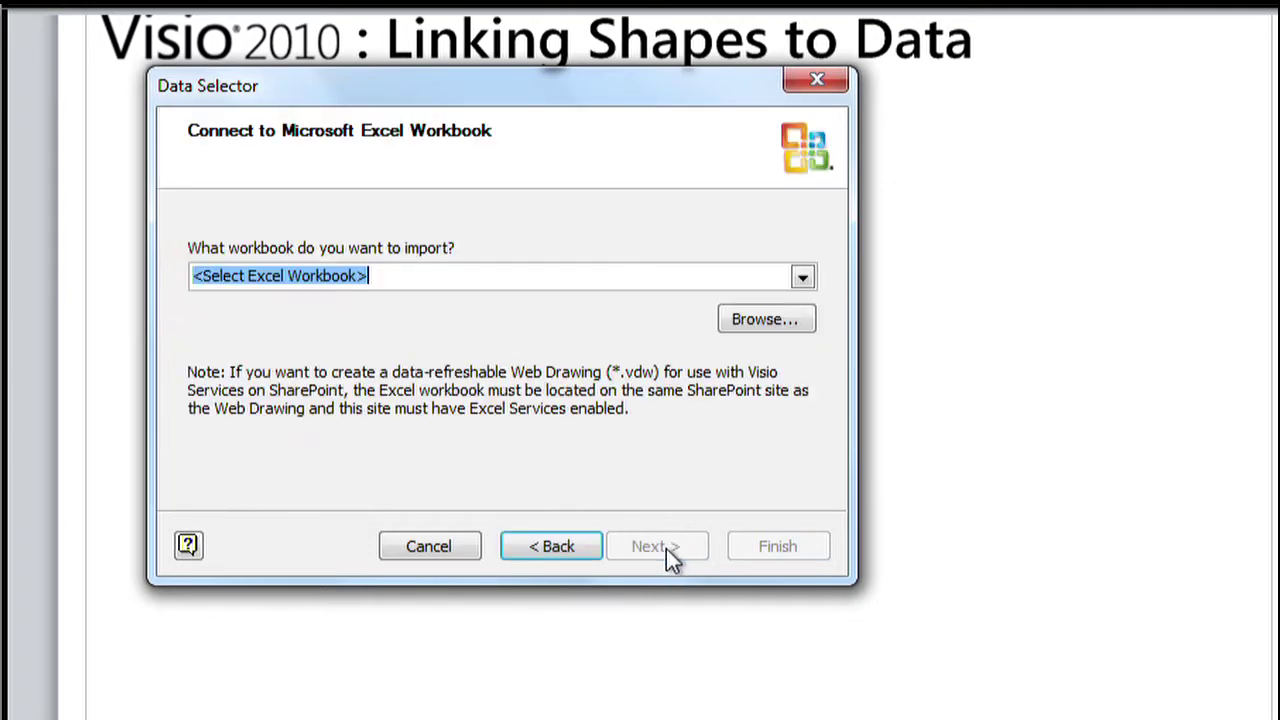
{"action": "left_click", "coordinate": [804, 279]}
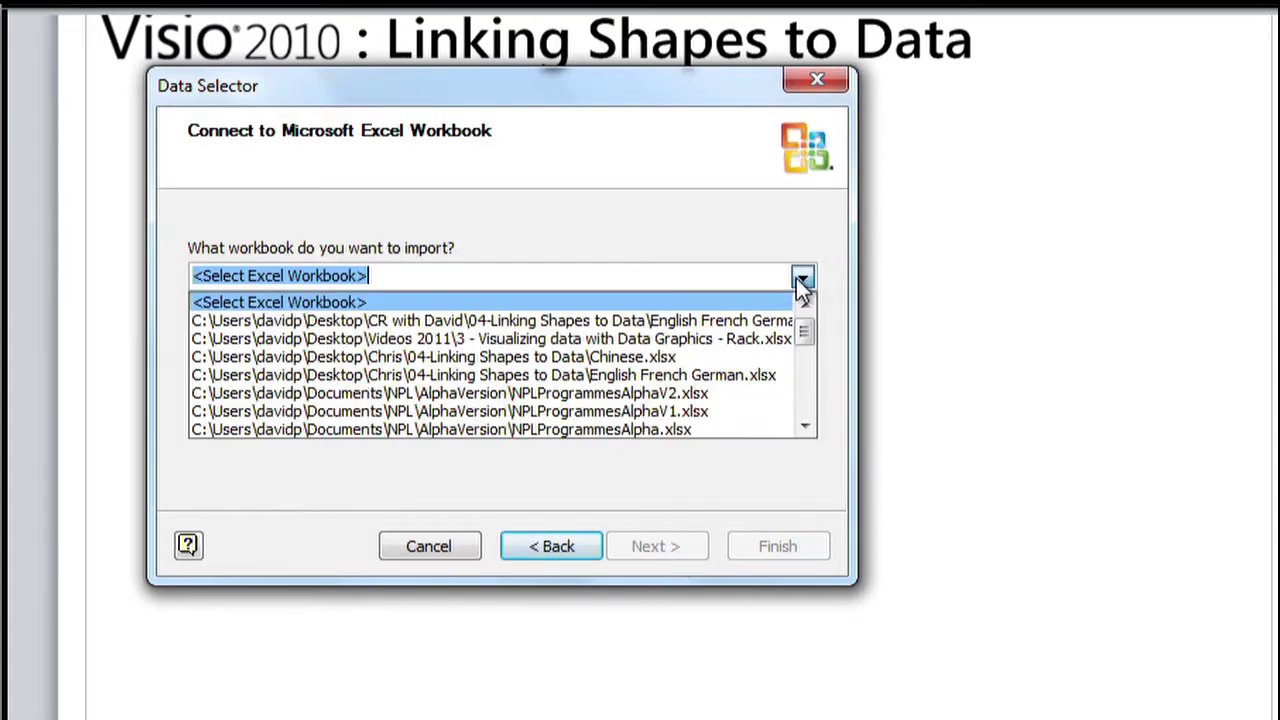
{"action": "left_click", "coordinate": [697, 328]}
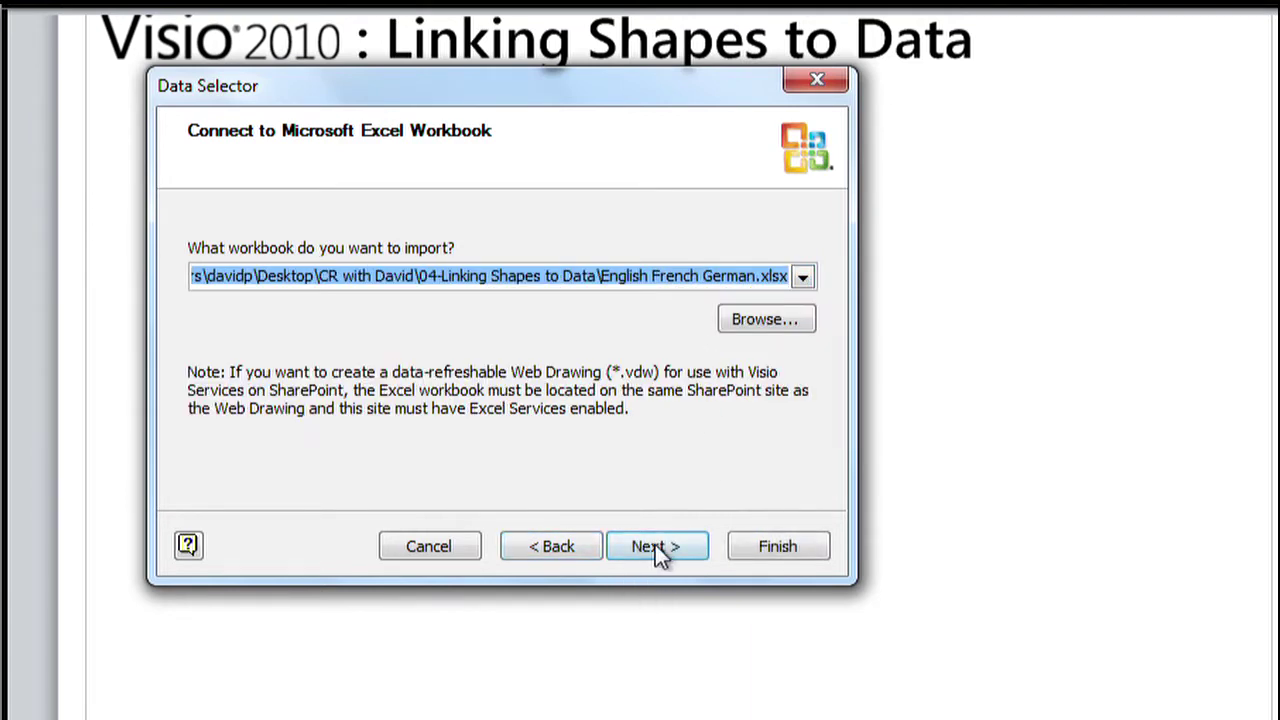
{"action": "left_click", "coordinate": [656, 546]}
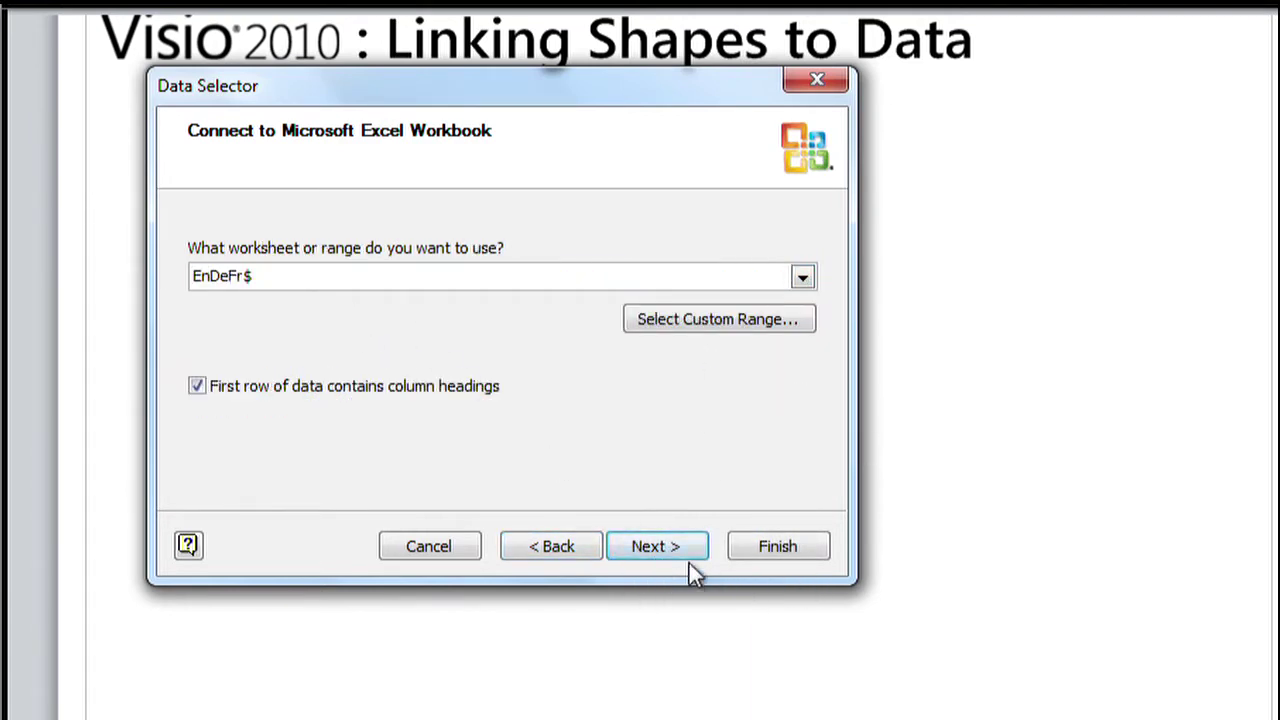
Import all columns and rows of the EnDeFr$ worksheet with first-row headings, using Concept as the unique identifier
{"action": "left_click", "coordinate": [656, 548]}
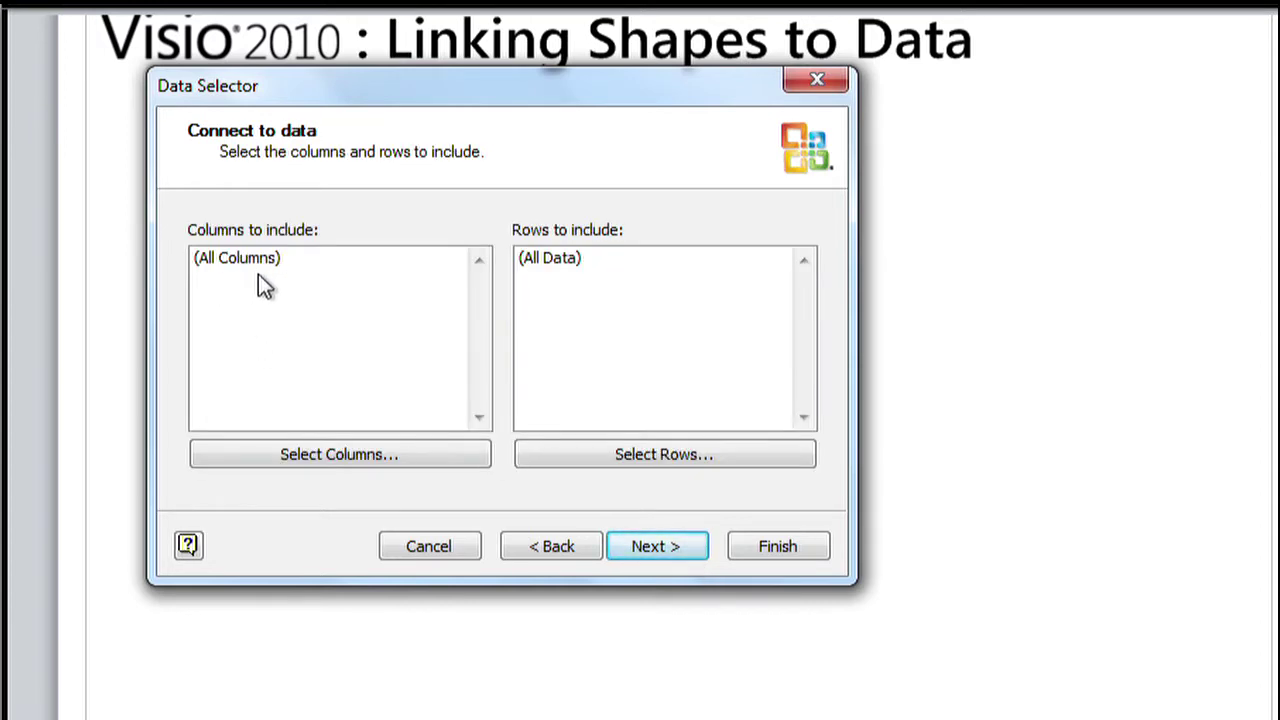
{"action": "left_click", "coordinate": [668, 550]}
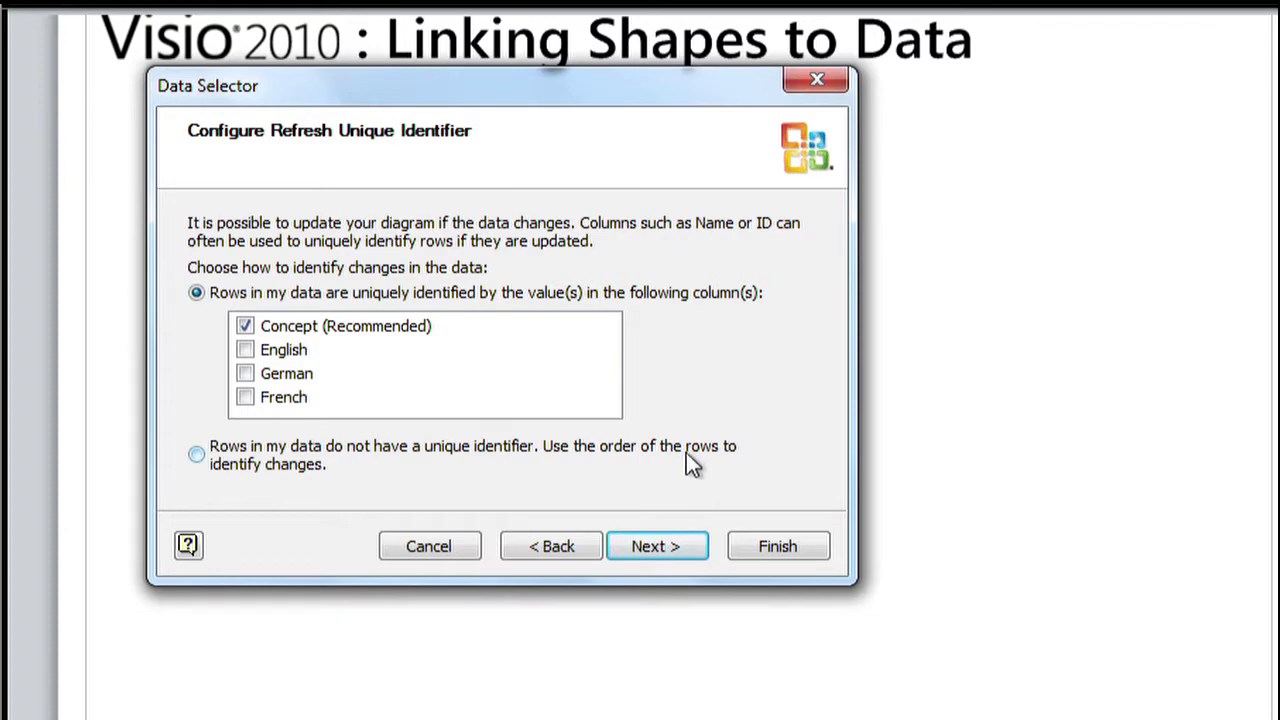
{"action": "left_click", "coordinate": [656, 547]}
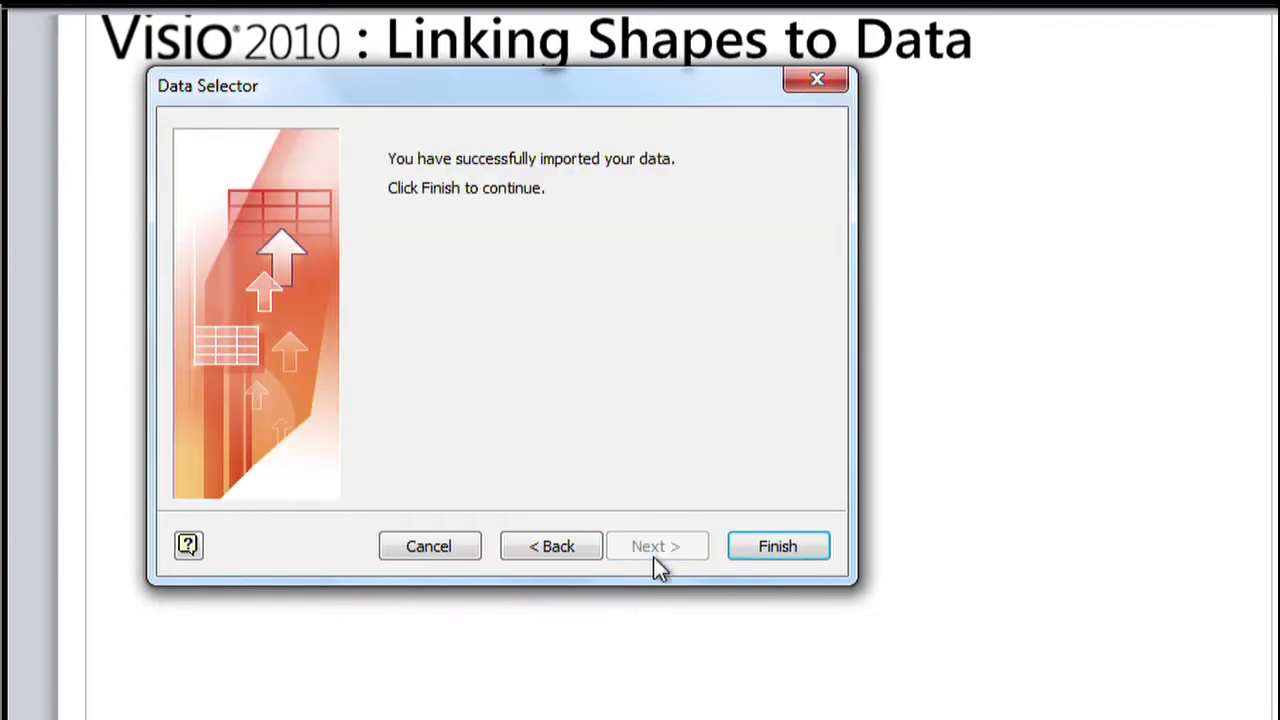
{"action": "left_click", "coordinate": [777, 548]}
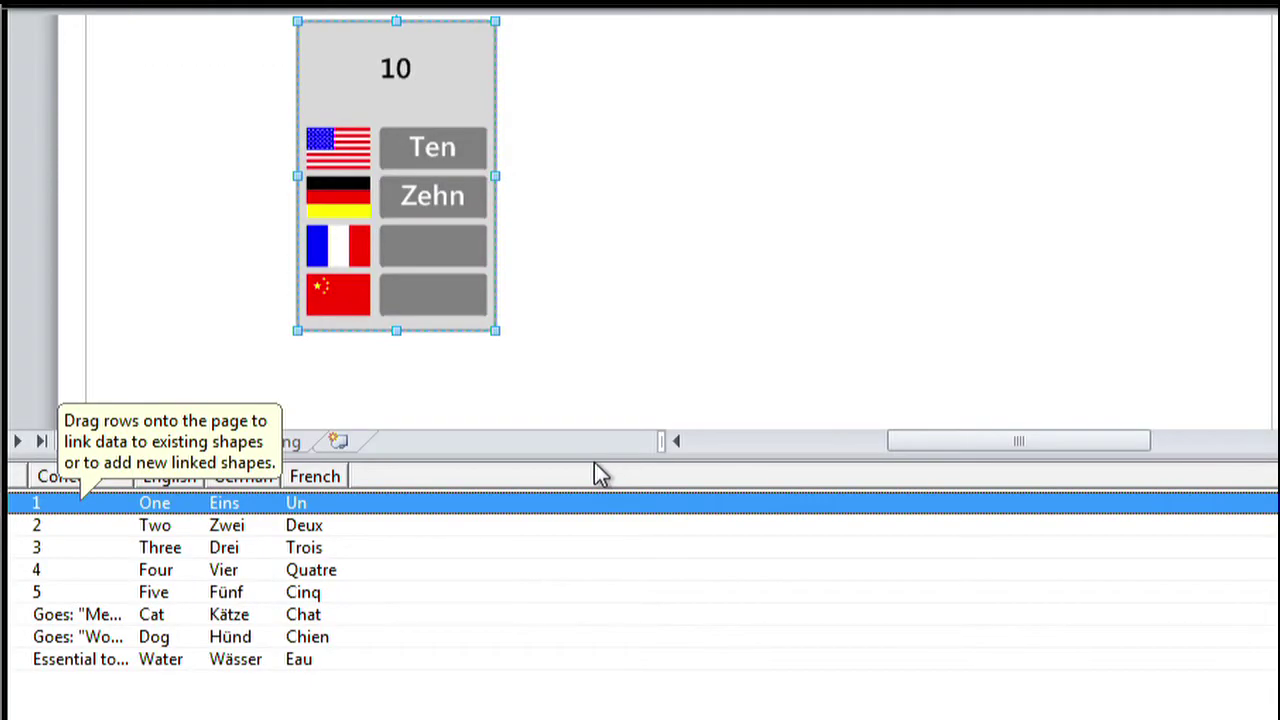
Reduce the height of the external data window and link the concept 1 data row to the existing Translator shape
{"action": "left_click_drag", "start_coordinate": [589, 451], "coordinate": [589, 520]}
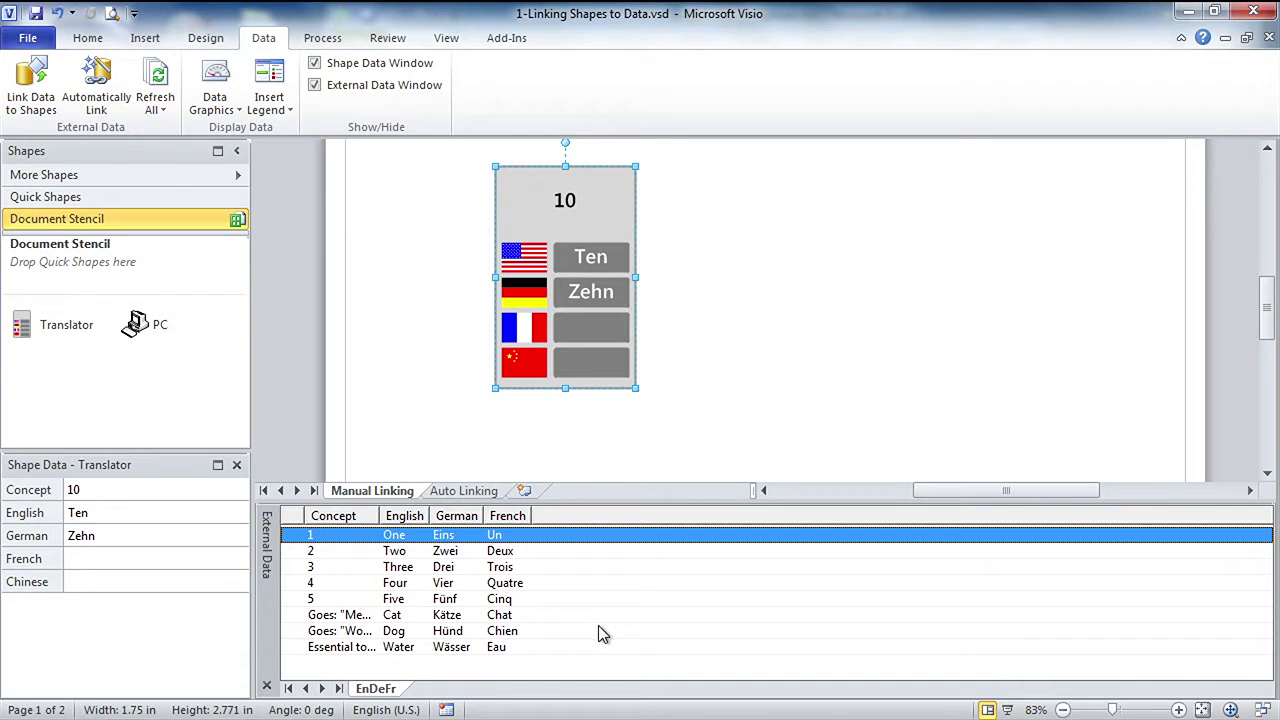
{"action": "left_click", "coordinate": [468, 552]}
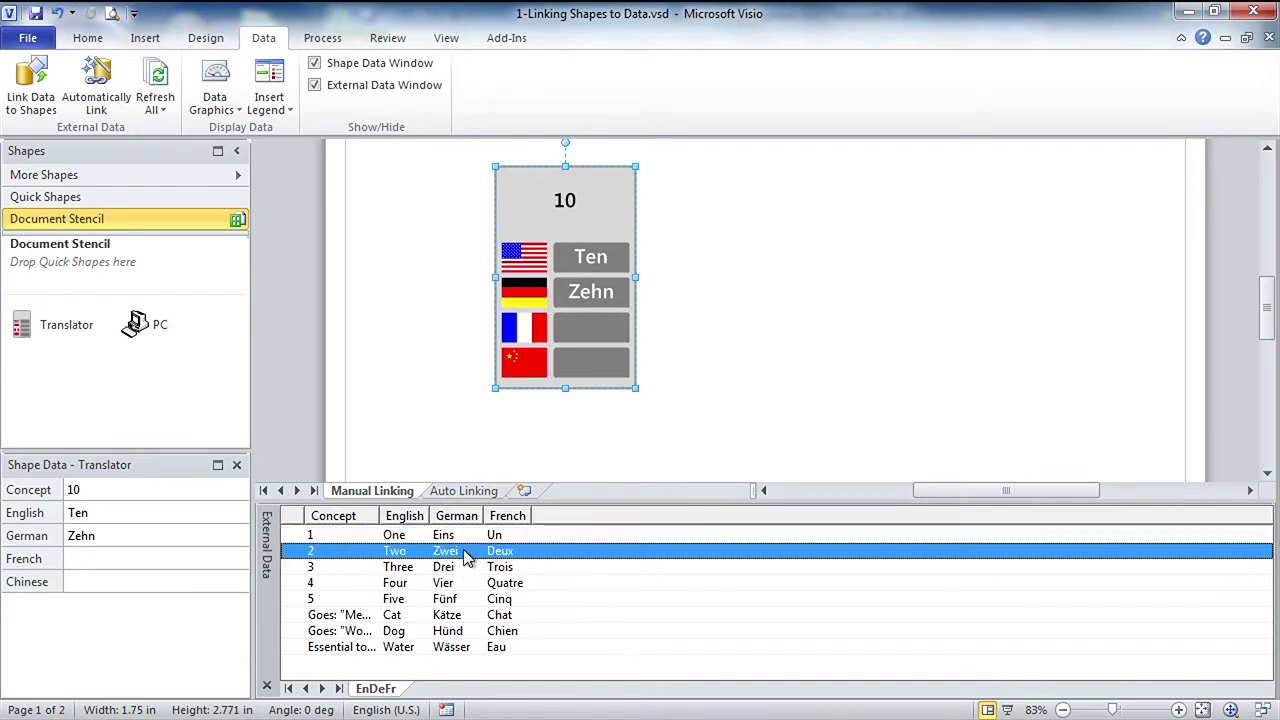
{"action": "left_click", "coordinate": [460, 568]}
{"action": "left_click", "coordinate": [450, 585]}
{"action": "left_click", "coordinate": [452, 538]}
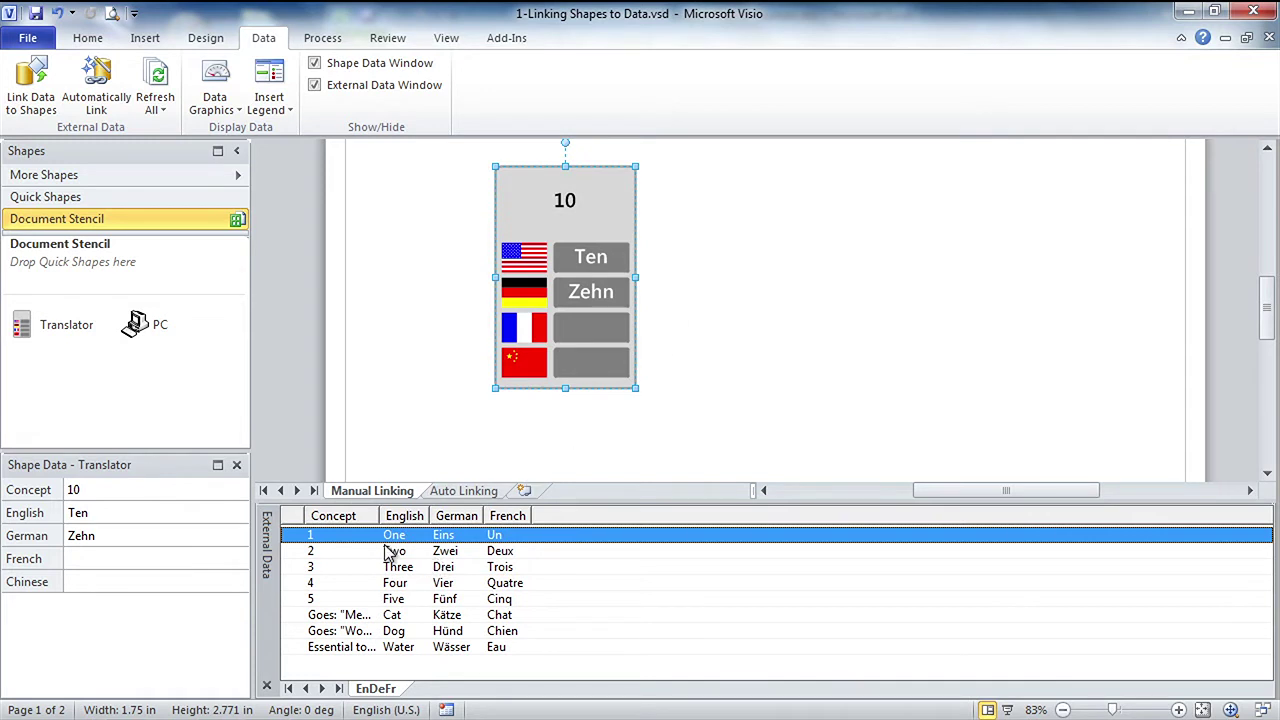
{"action": "left_click_drag", "start_coordinate": [385, 537], "coordinate": [549, 375]}
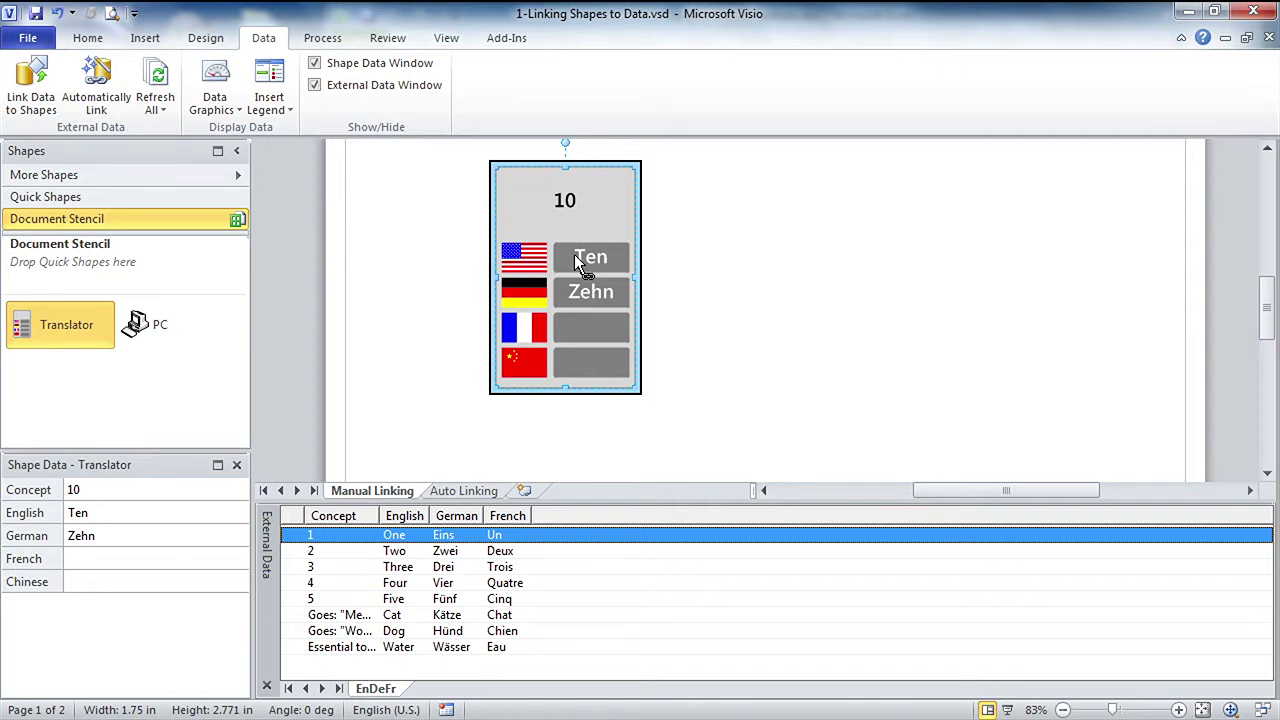
{"action": "left_click_drag", "start_coordinate": [578, 260], "coordinate": [576, 258]}
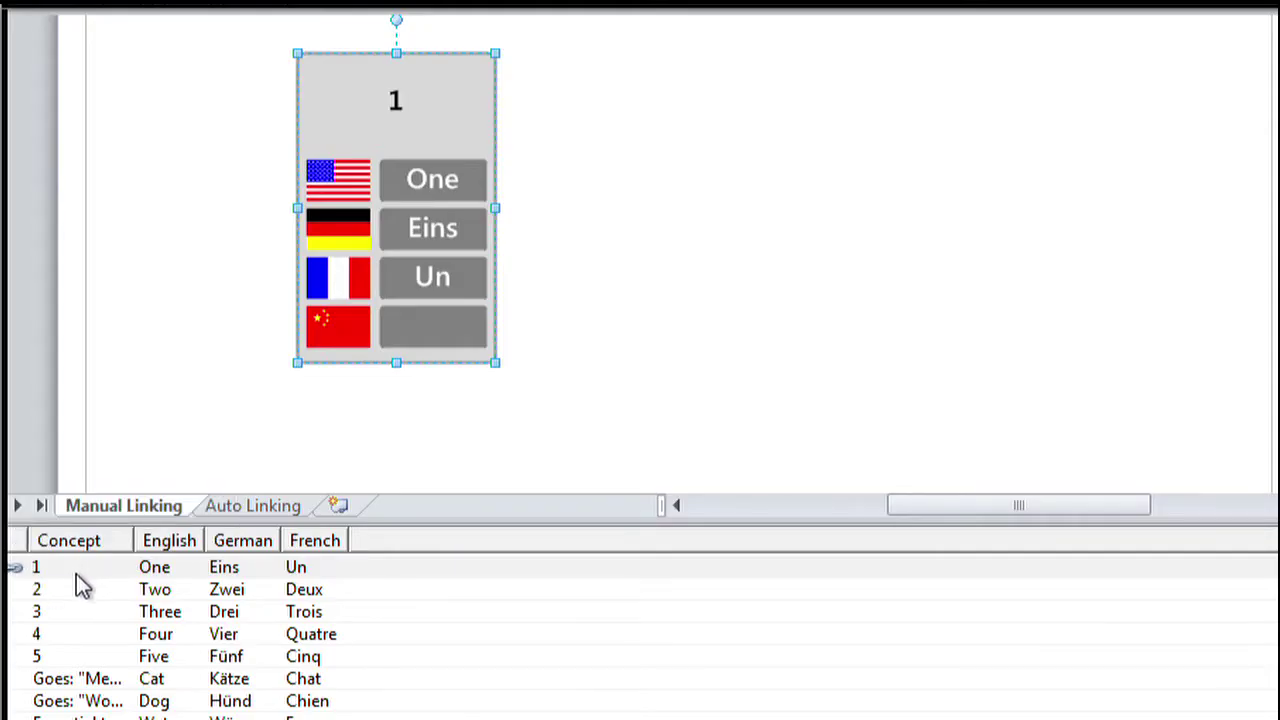
{"action": "left_click", "coordinate": [78, 569]}
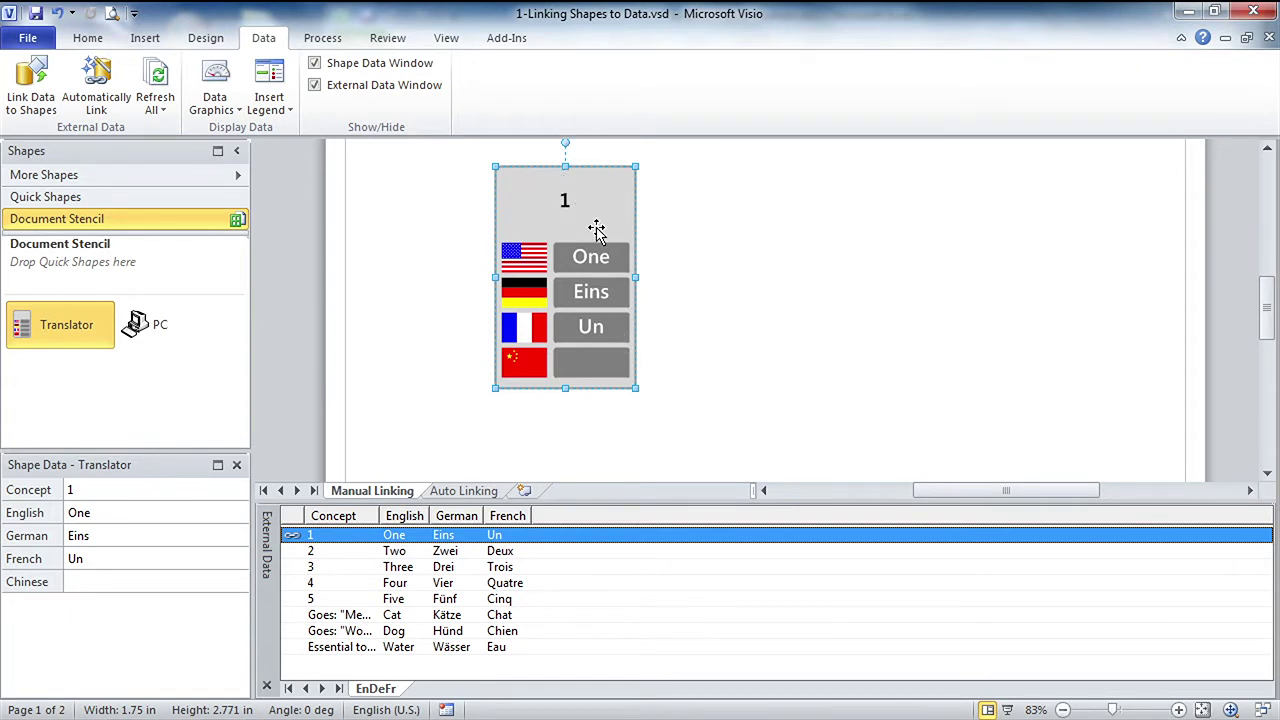
Move the Translator shape closer to the page's left edge and replace its existing link with the concept 2 data row
{"action": "left_click_drag", "start_coordinate": [591, 228], "coordinate": [491, 228]}
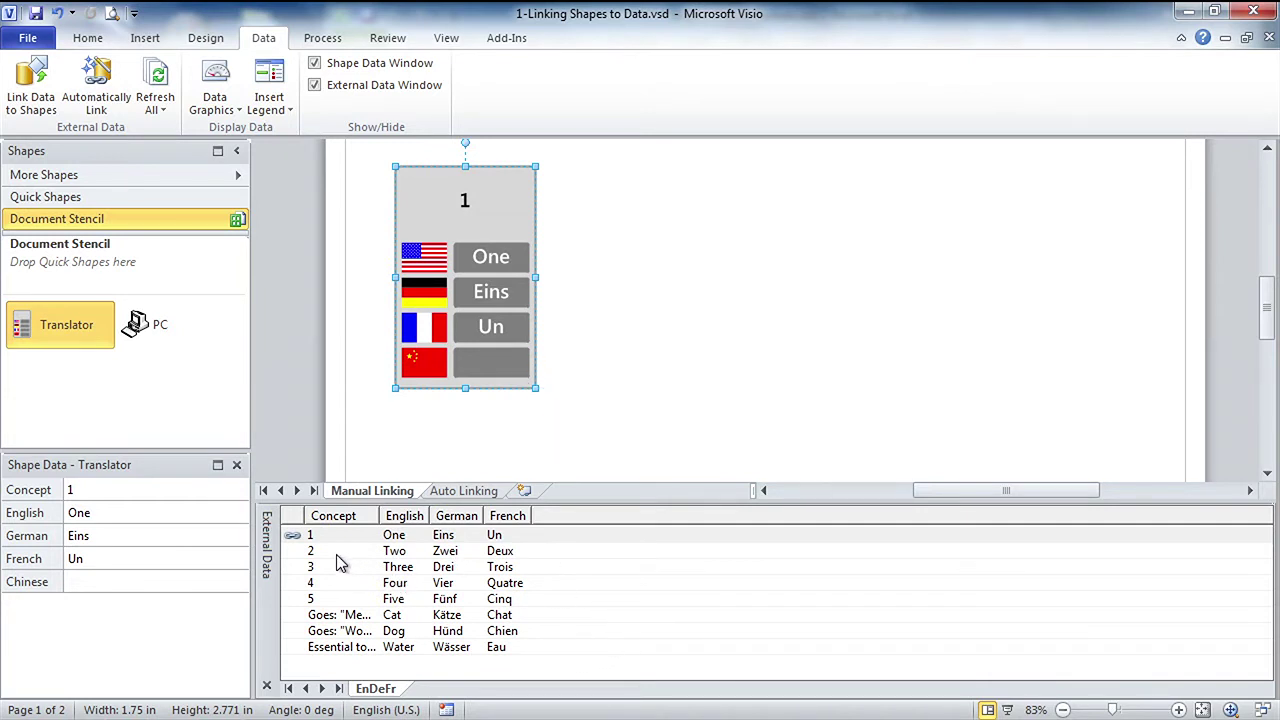
{"action": "left_click", "coordinate": [63, 324]}
{"action": "left_click", "coordinate": [58, 375]}
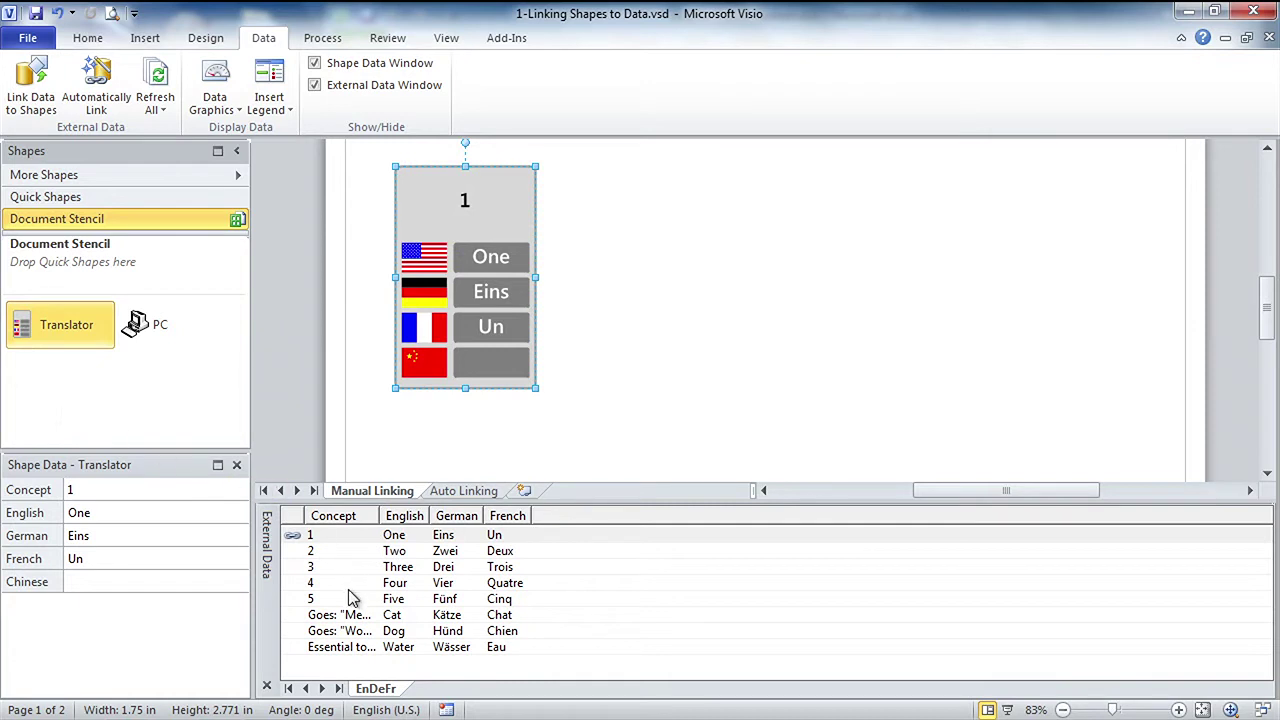
{"action": "scroll", "coordinate": [322, 566], "scroll_direction": "down", "scroll_amount": 2}
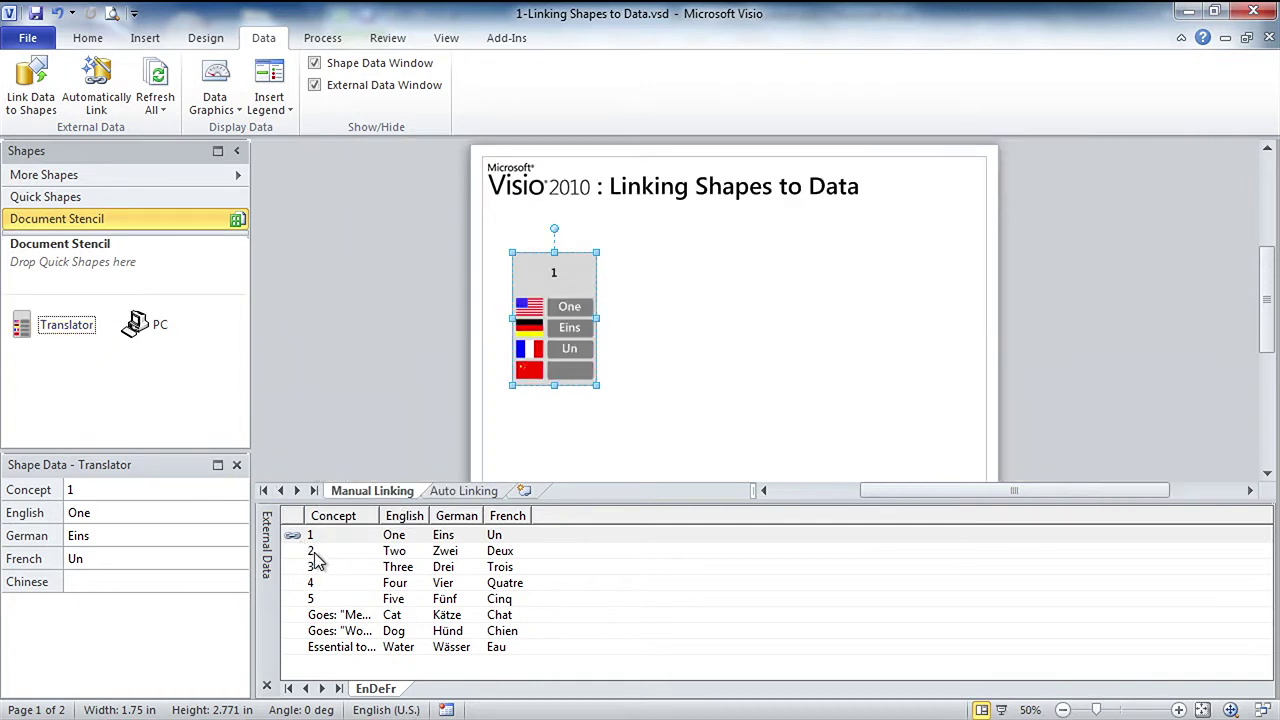
{"action": "left_click_drag", "start_coordinate": [316, 558], "coordinate": [568, 318]}
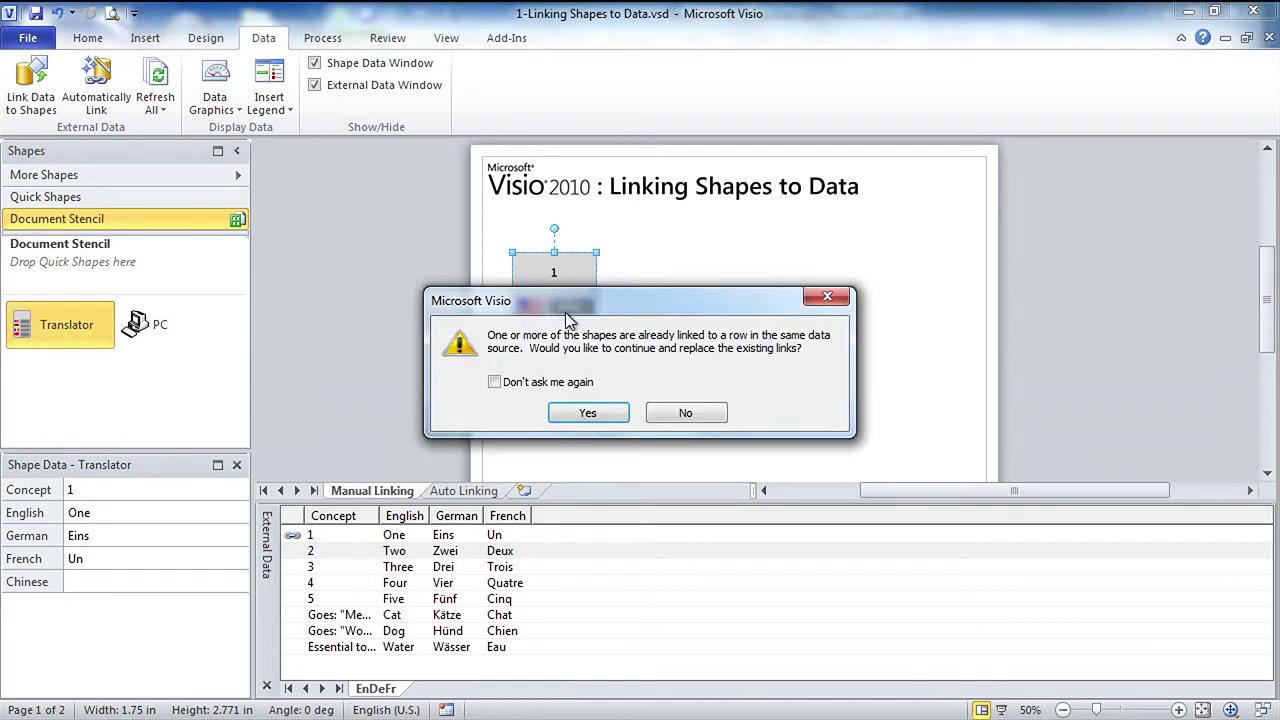
{"action": "left_click", "coordinate": [597, 414]}
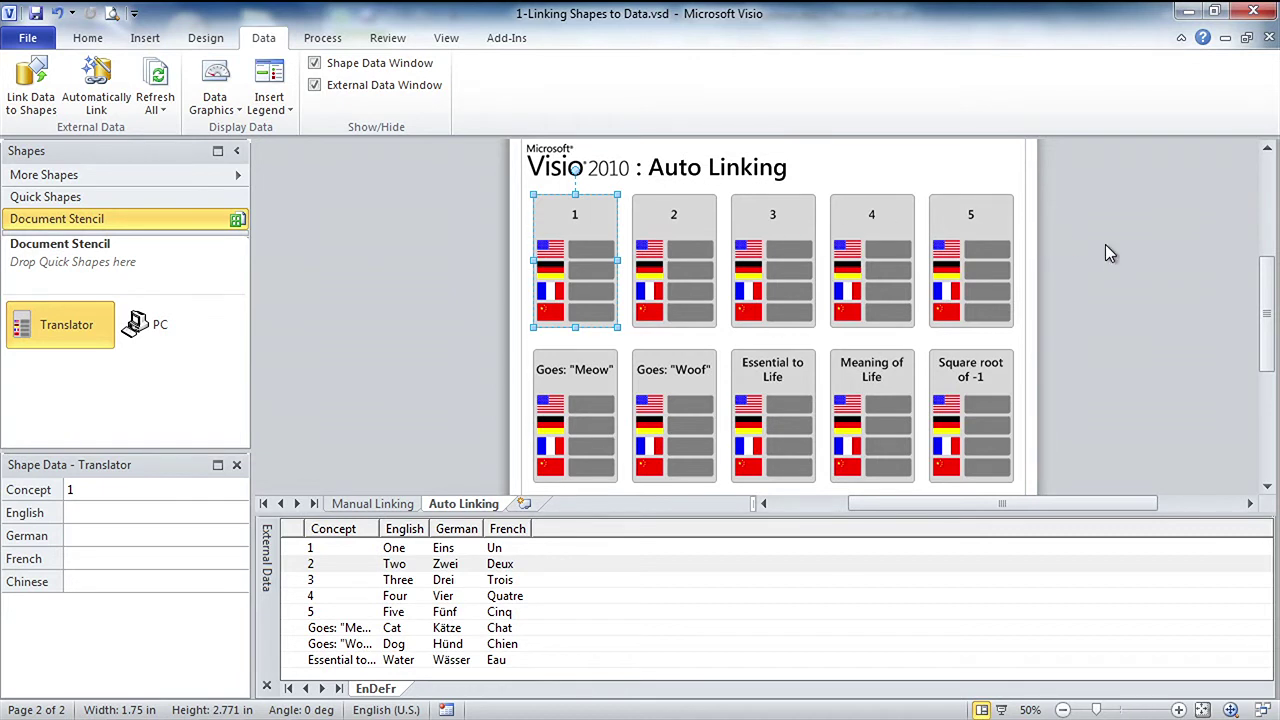
Start automatically linking the EnDeFr data rows to all shapes on the Auto Linking page
{"action": "left_click", "coordinate": [684, 250]}
{"action": "left_click", "coordinate": [678, 384]}
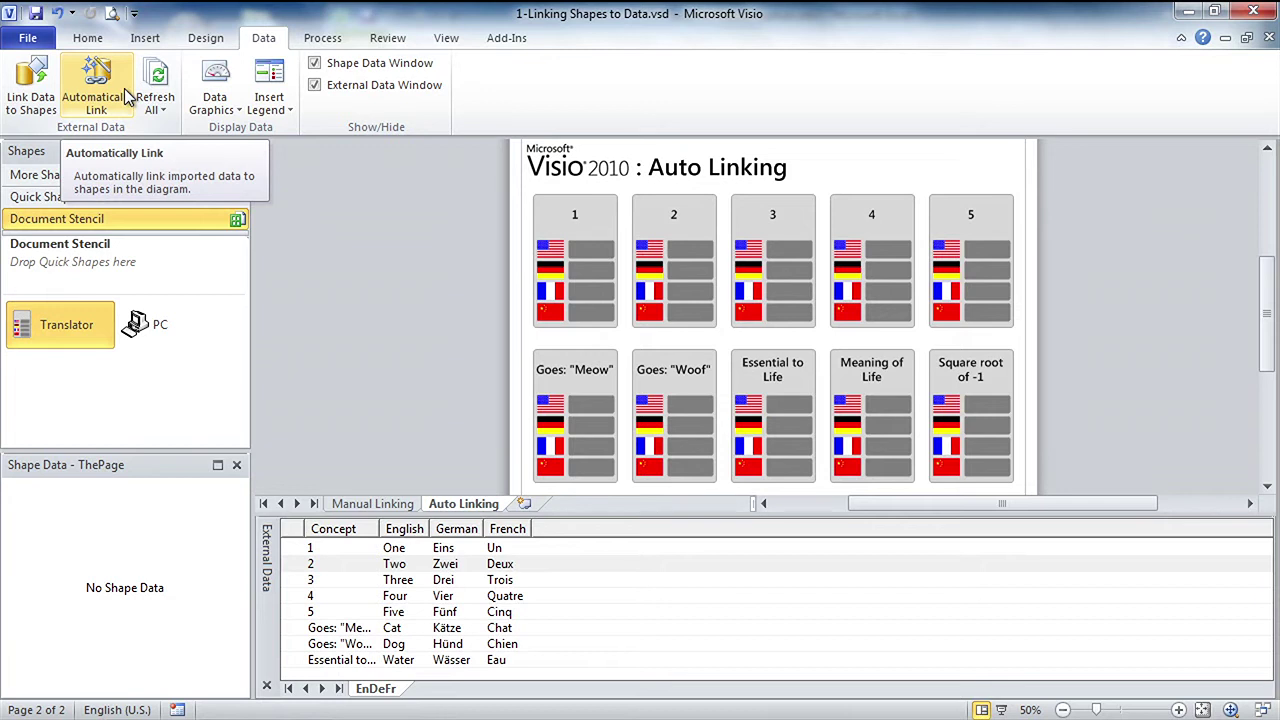
{"action": "left_click", "coordinate": [125, 87]}
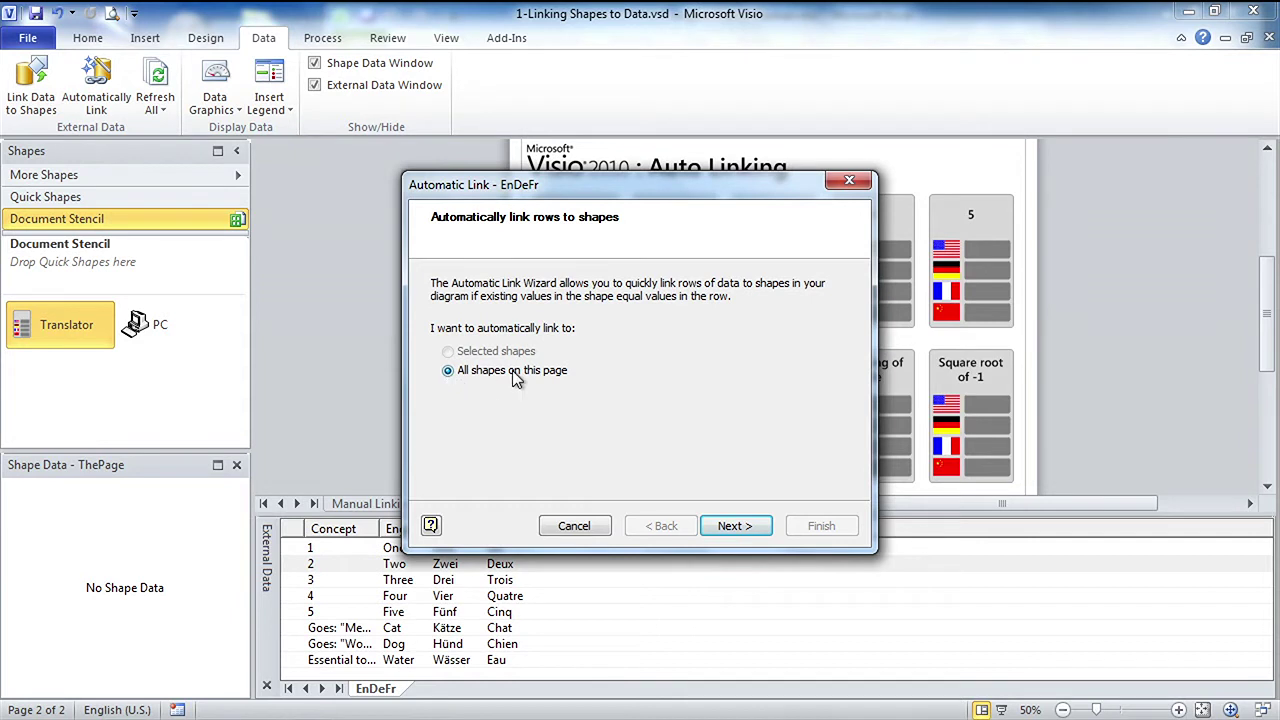
{"action": "left_click_drag", "start_coordinate": [684, 188], "coordinate": [416, 212]}
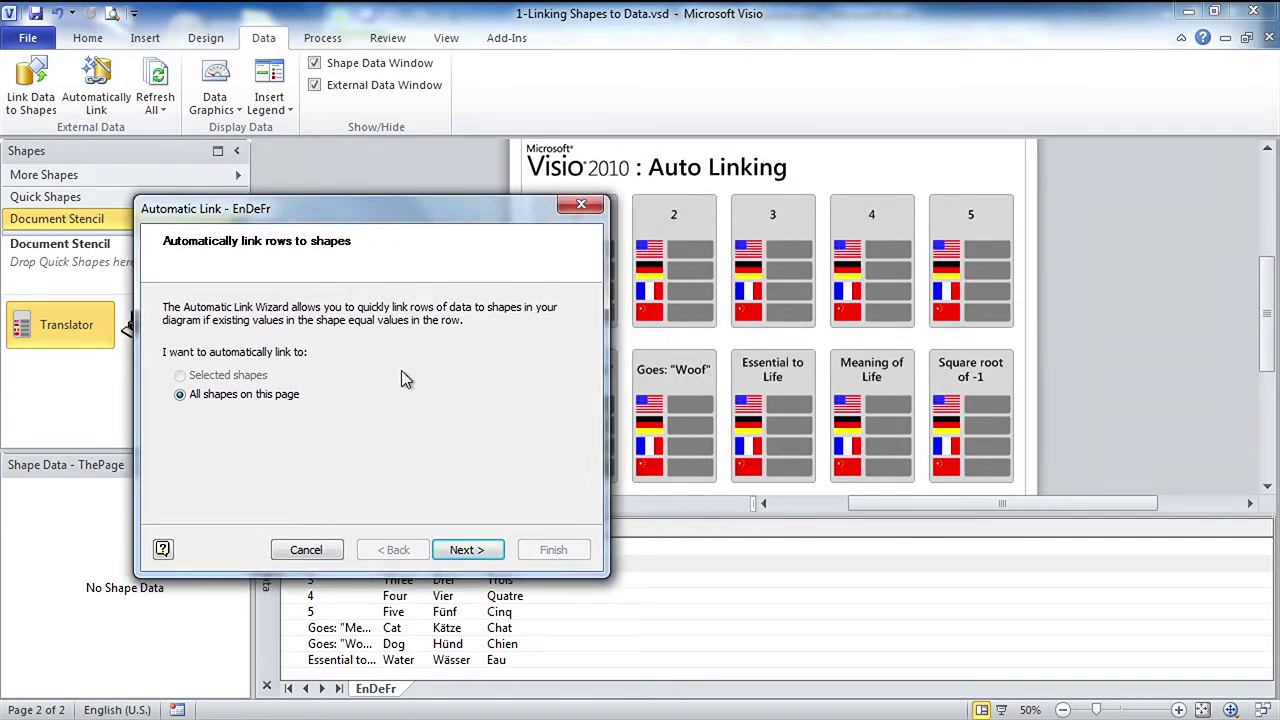
{"action": "left_click", "coordinate": [479, 549]}
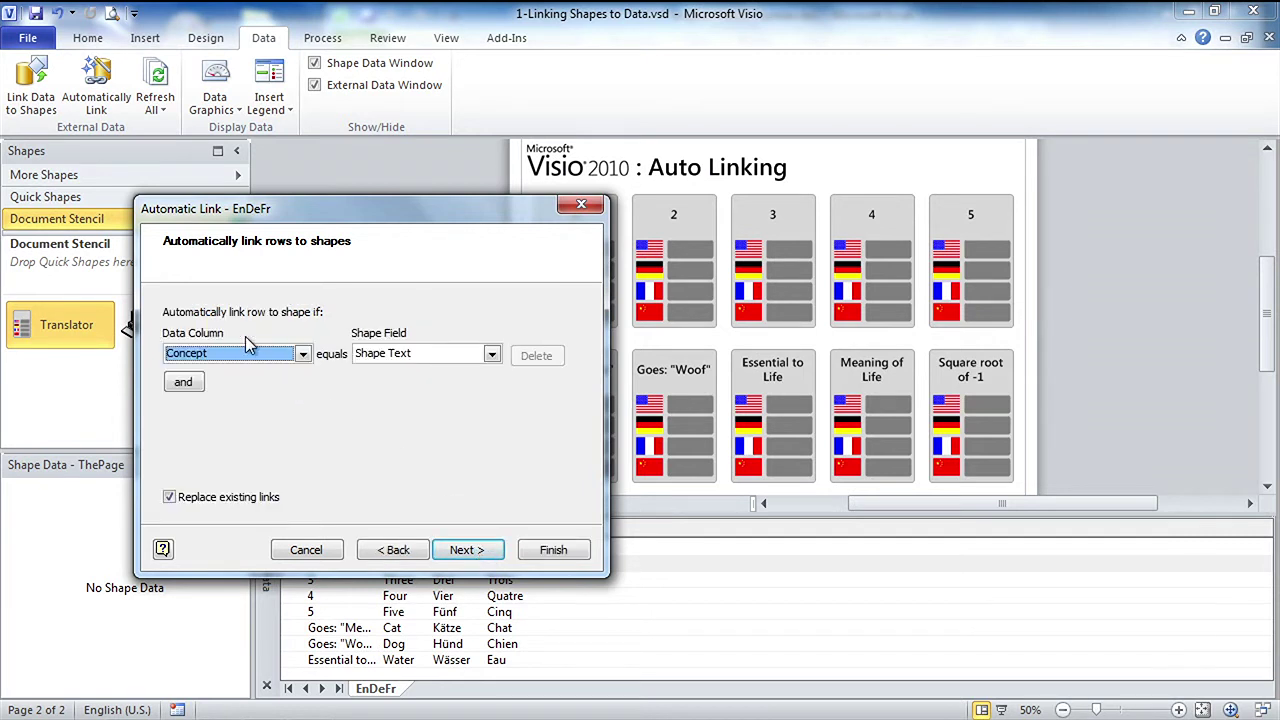
Automatically link the EnDeFr rows to shapes where the Concept data column equals the Concept shape field, replacing existing links
{"action": "left_click", "coordinate": [301, 355]}
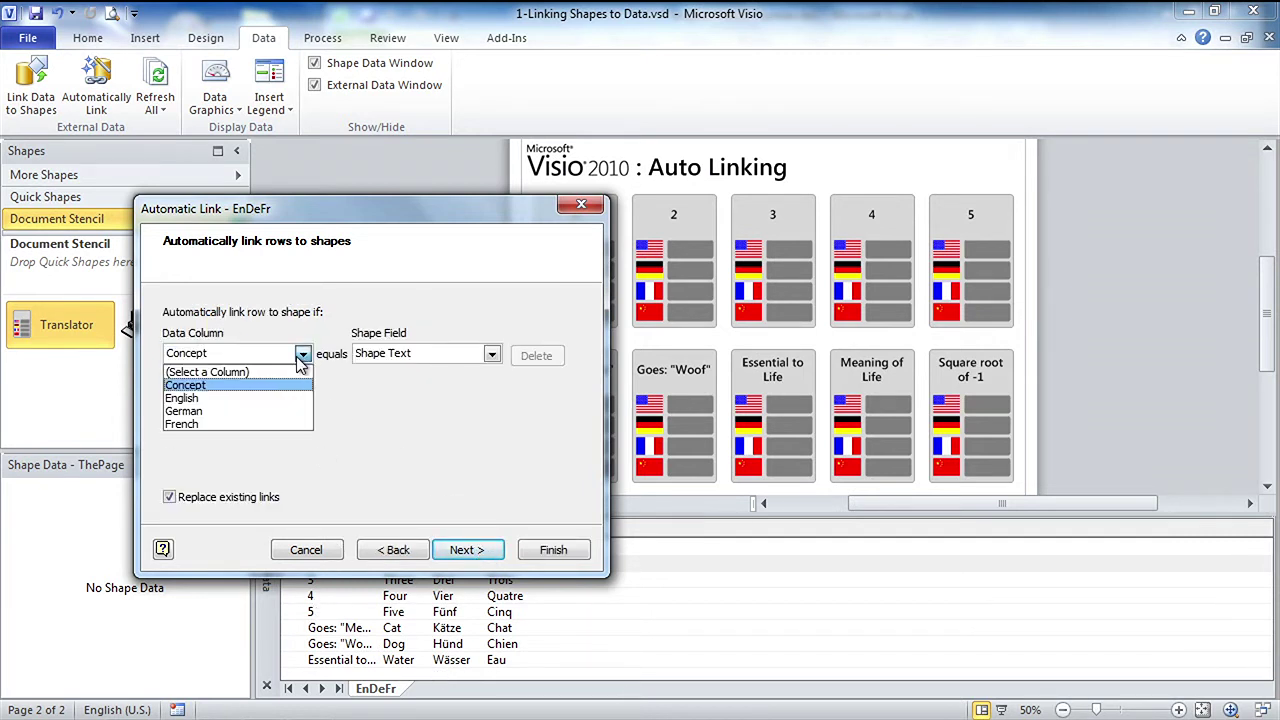
{"action": "left_click", "coordinate": [279, 386]}
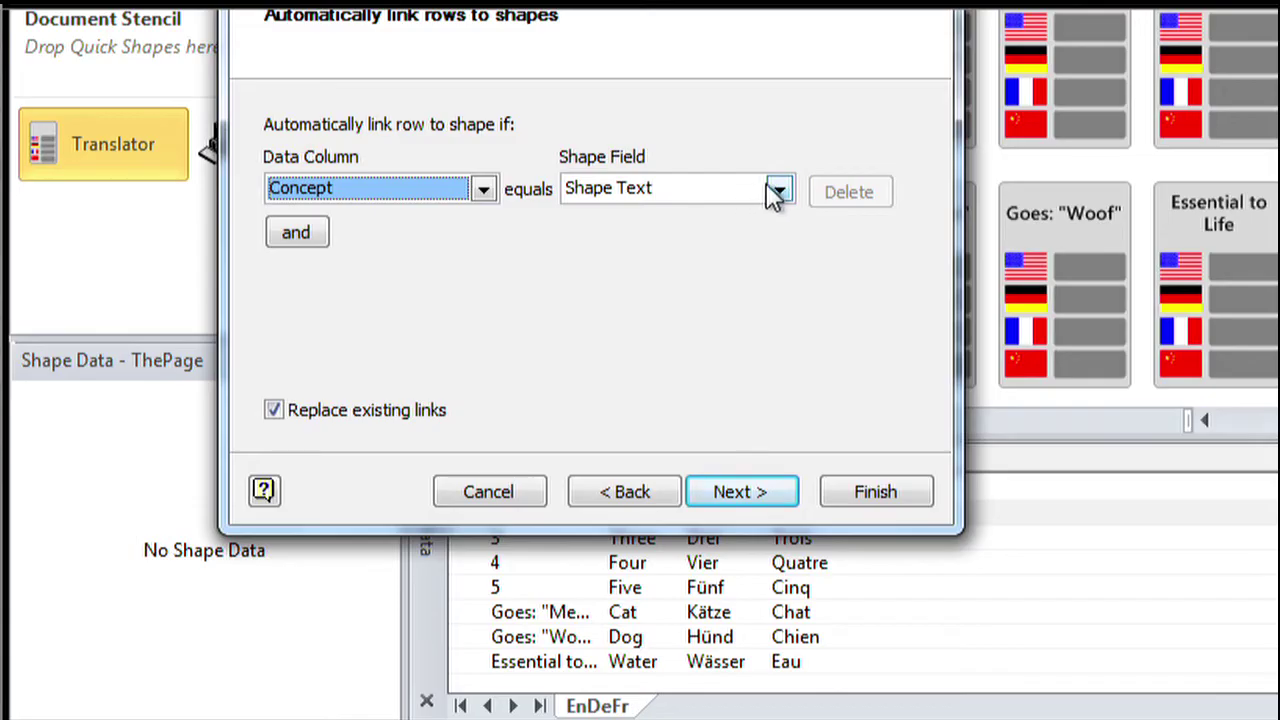
{"action": "left_click", "coordinate": [491, 354]}
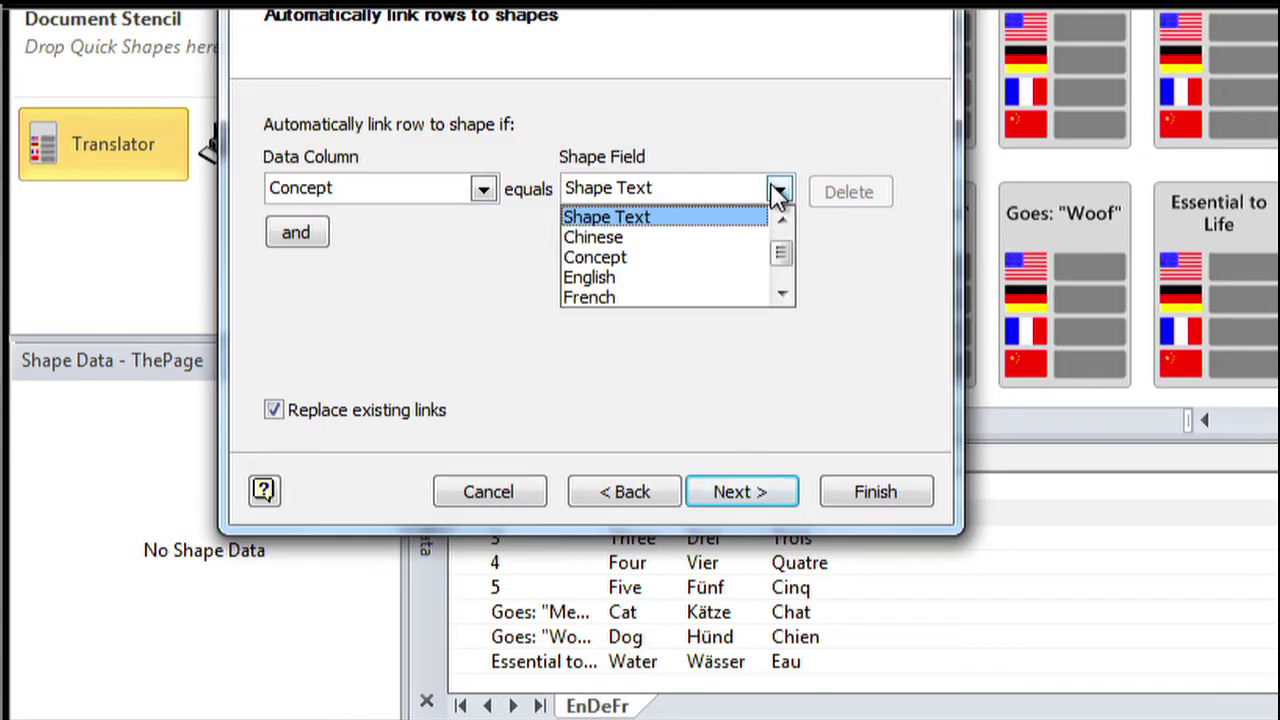
{"action": "left_click", "coordinate": [706, 255]}
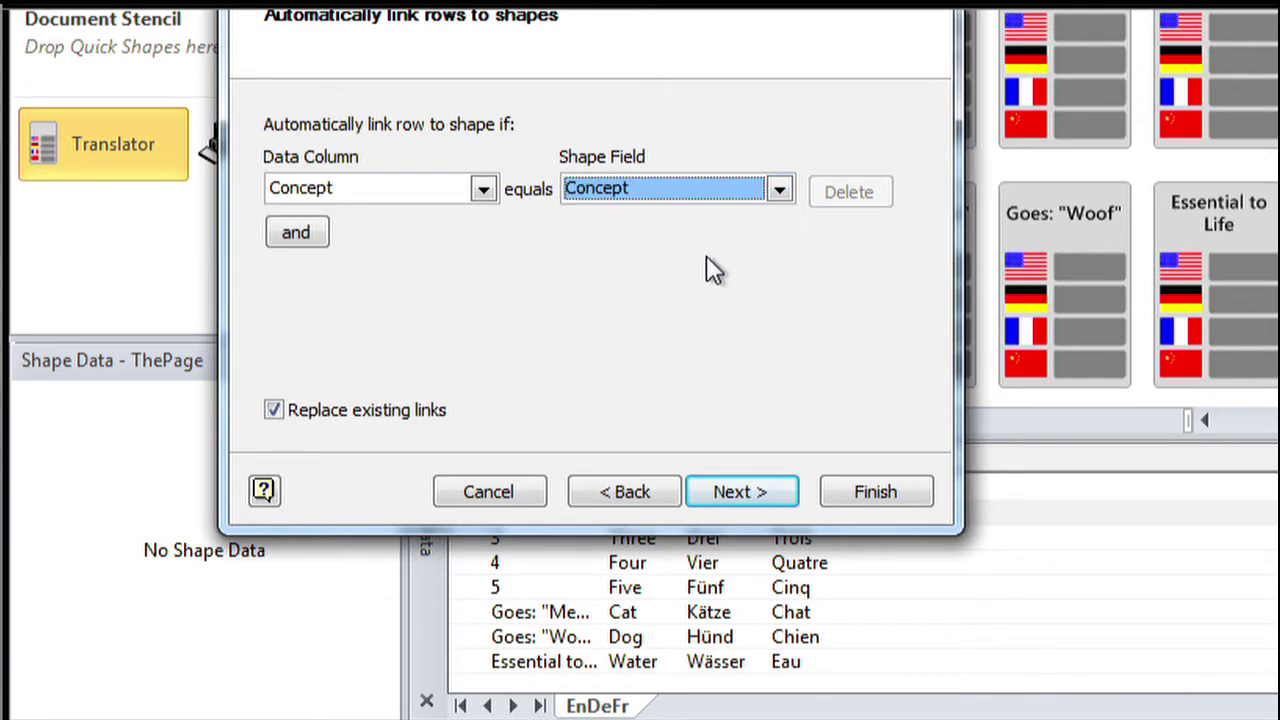
{"action": "left_click", "coordinate": [760, 493]}
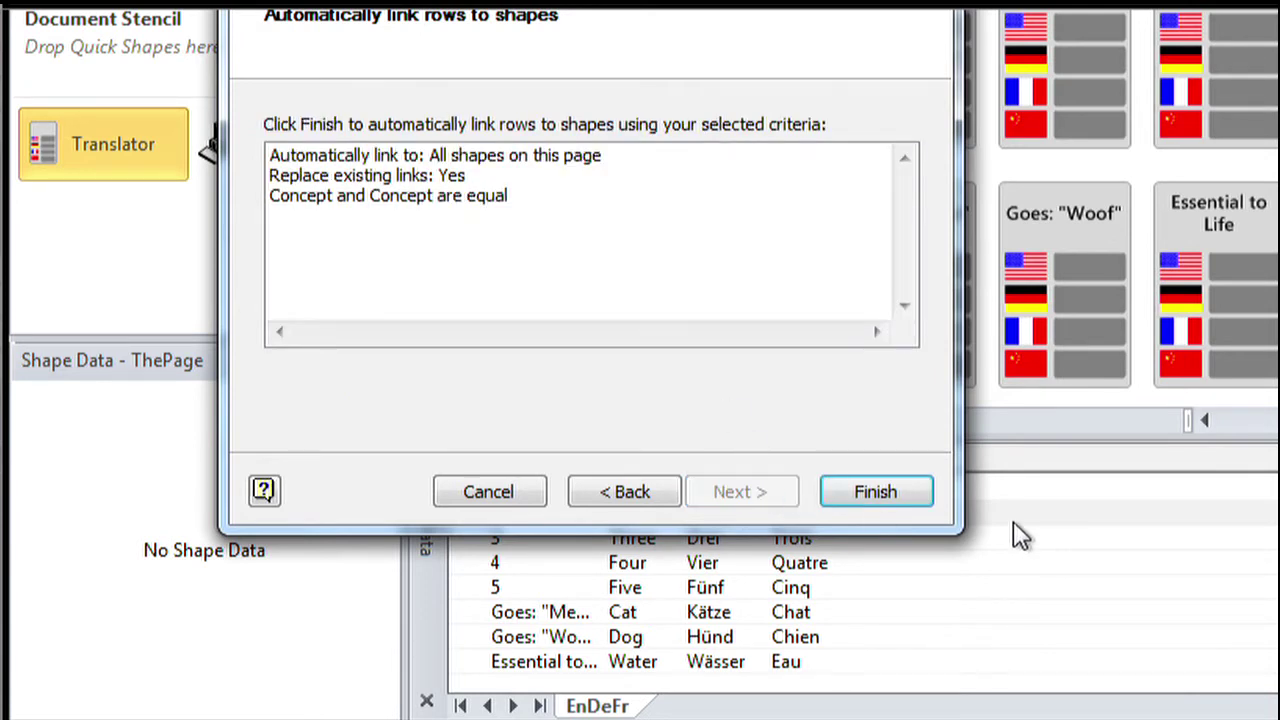
{"action": "left_click", "coordinate": [891, 493]}
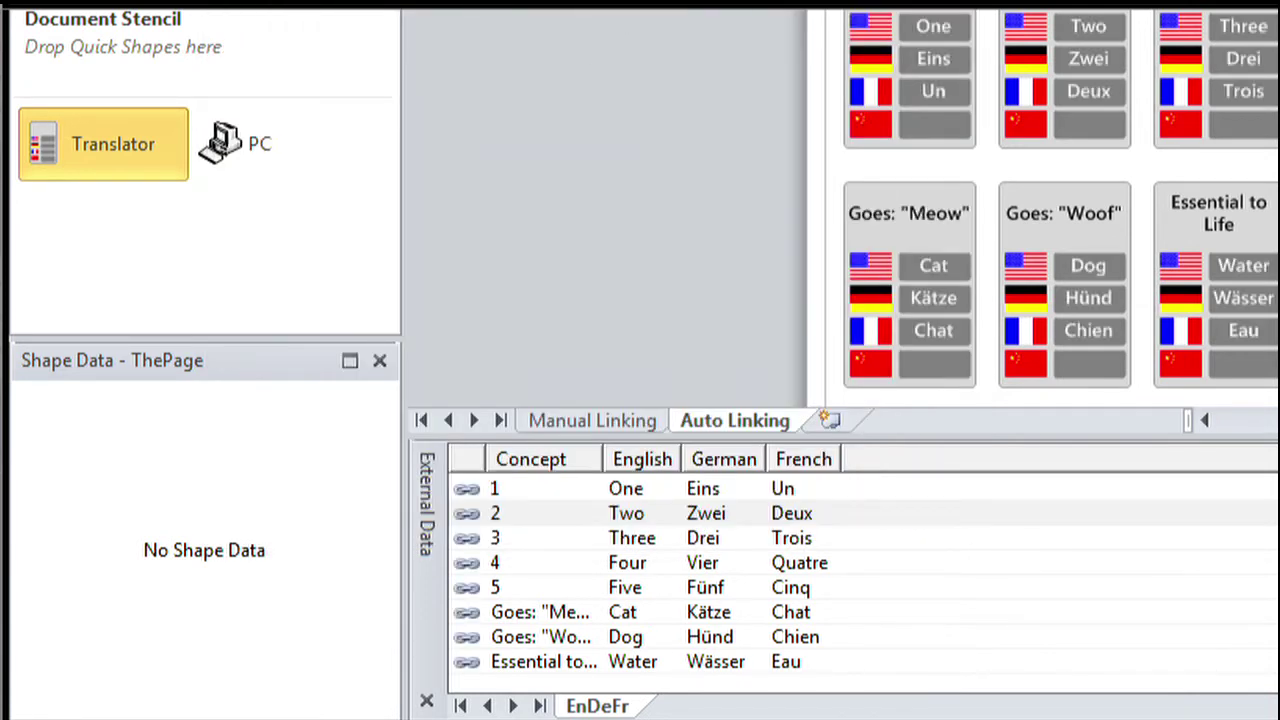
Examine the linked Translator shapes up close and check the shape data of the Meaning of Life shape
{"action": "scroll", "coordinate": [966, 80], "scroll_direction": "up", "scroll_amount": 2, "text": "ctrl"}
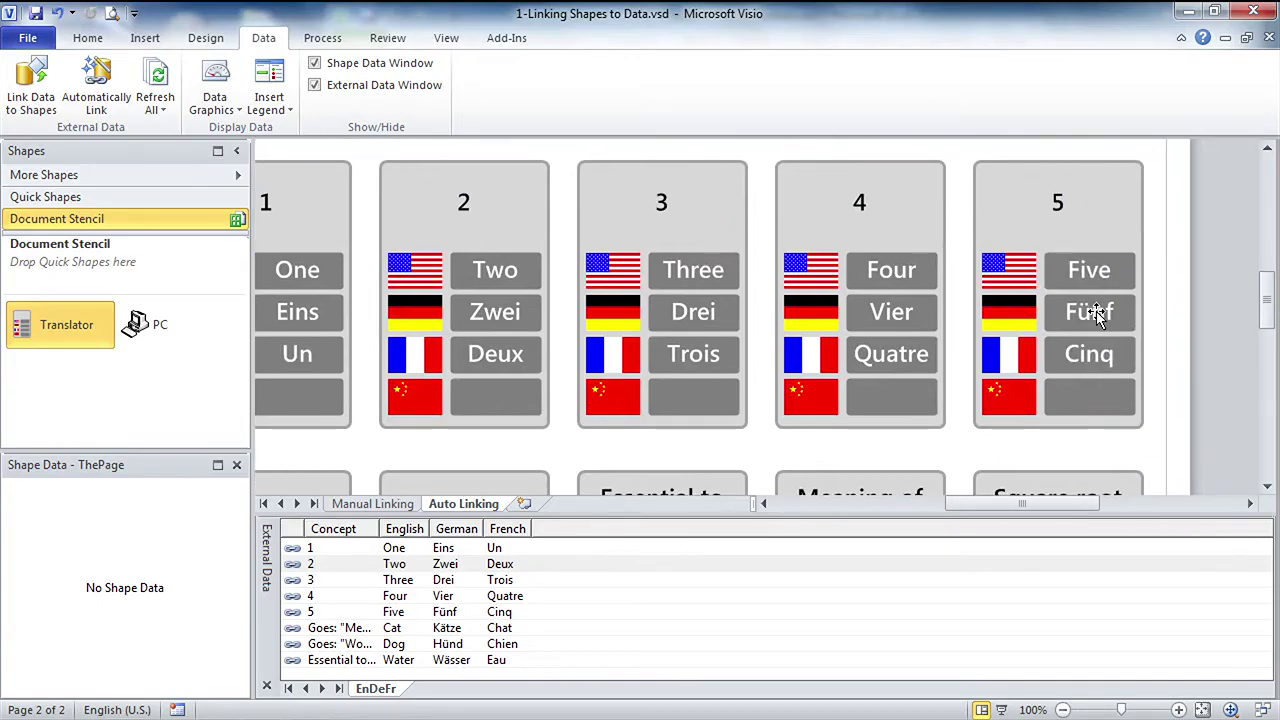
{"action": "scroll", "coordinate": [840, 420], "scroll_direction": "down", "scroll_amount": 3}
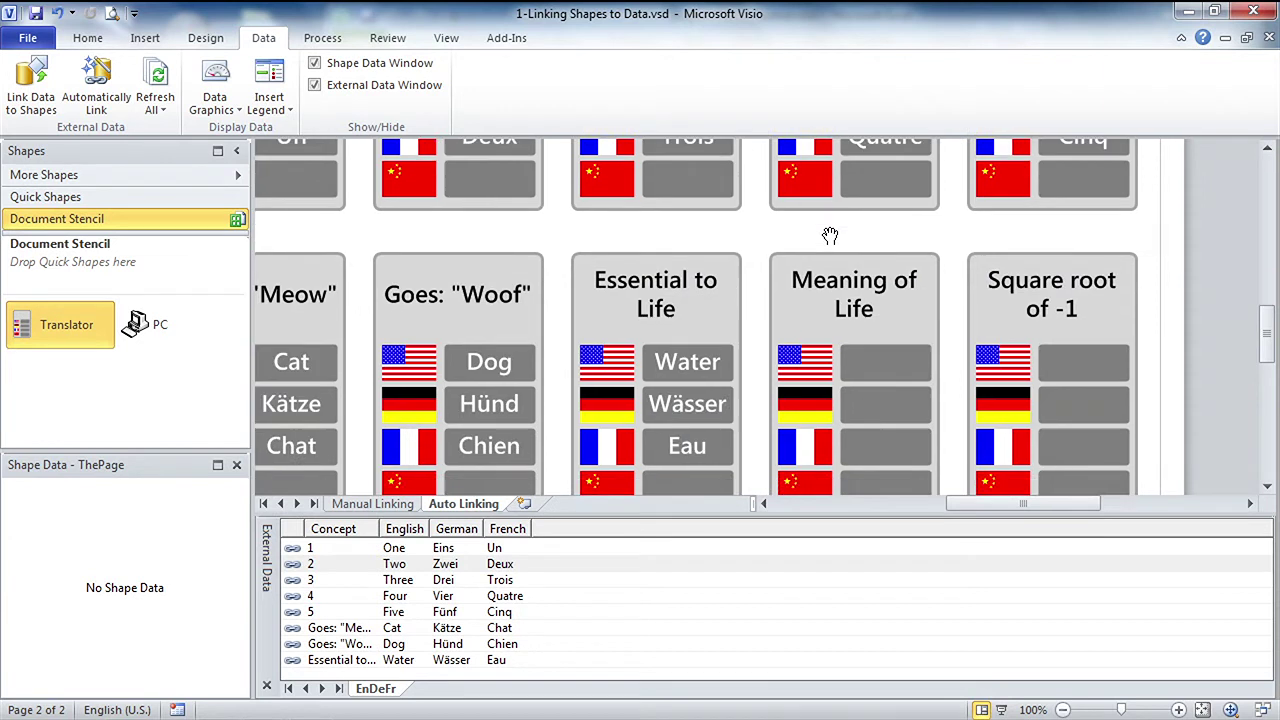
{"action": "scroll", "coordinate": [866, 348], "scroll_direction": "down", "scroll_amount": 1}
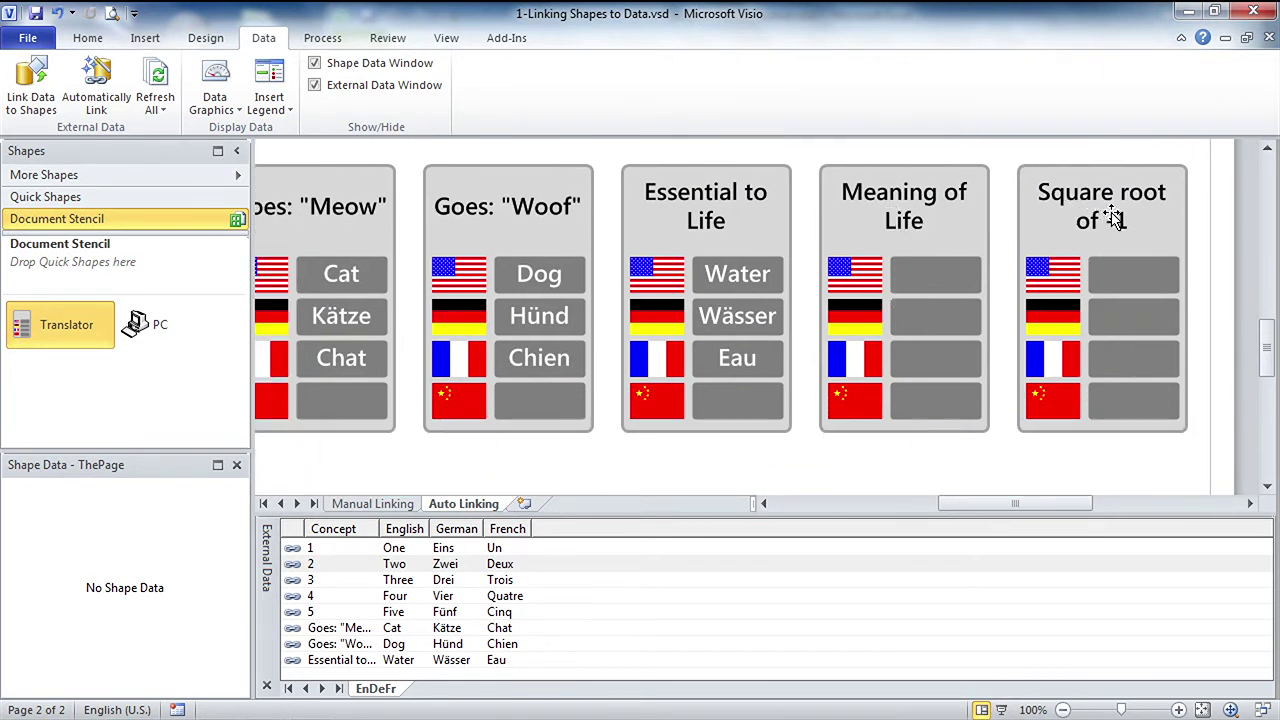
{"action": "left_click", "coordinate": [913, 213]}
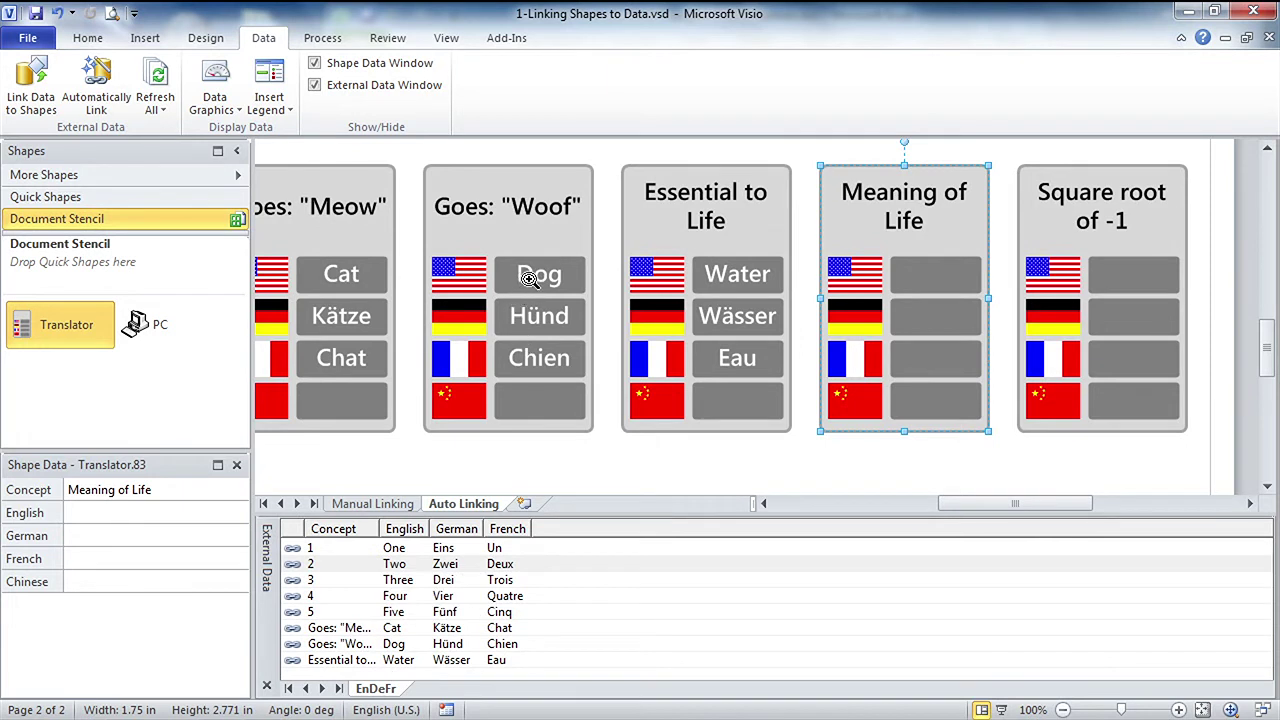
{"action": "left_click_drag", "start_coordinate": [523, 277], "coordinate": [699, 283]}
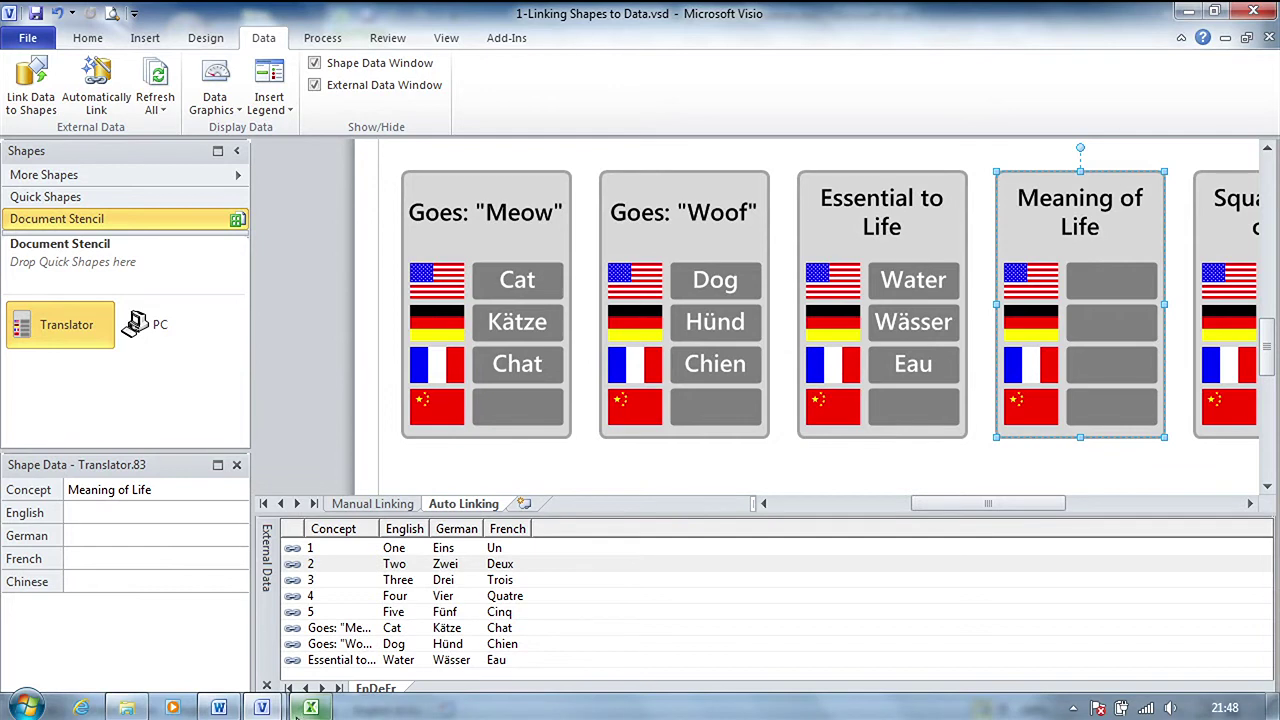
Switch to the English French German.xlsx workbook in Excel, correct German cells C7, C8 and C9 to Katze, Hund and Wasser, and save it
{"action": "left_click", "coordinate": [311, 708]}
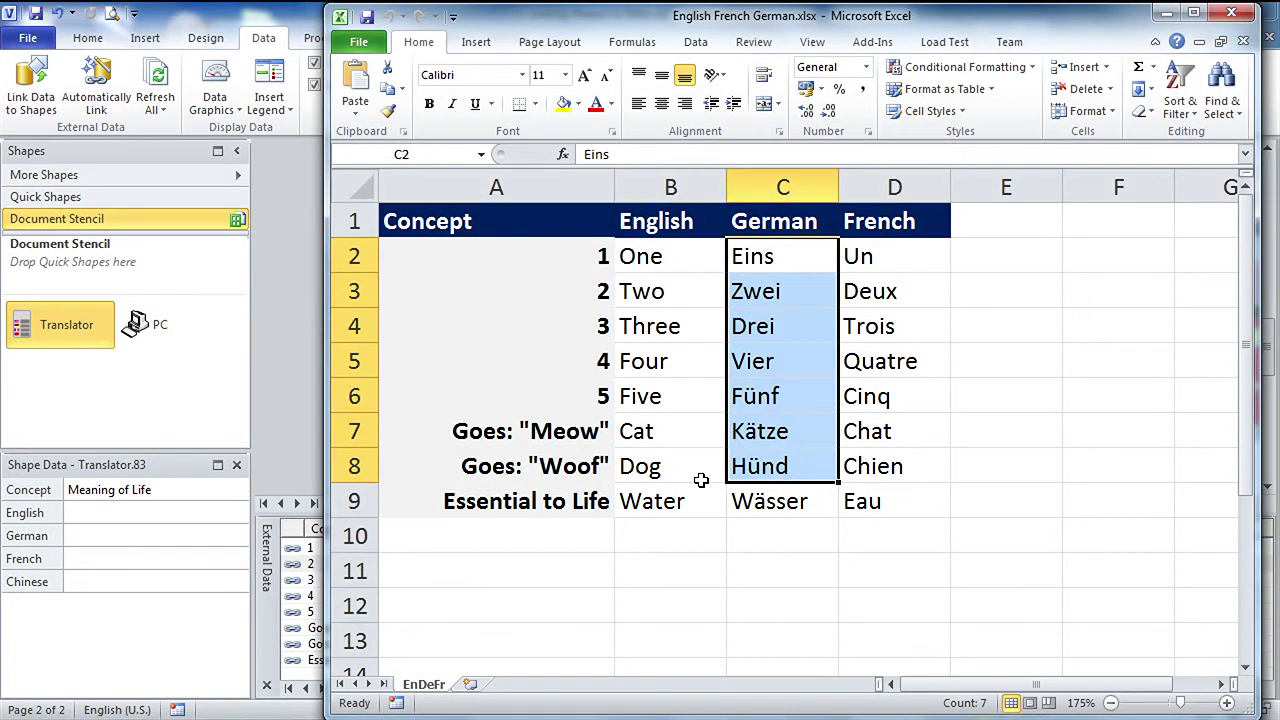
{"action": "left_click", "coordinate": [773, 458]}
{"action": "left_click", "coordinate": [784, 443]}
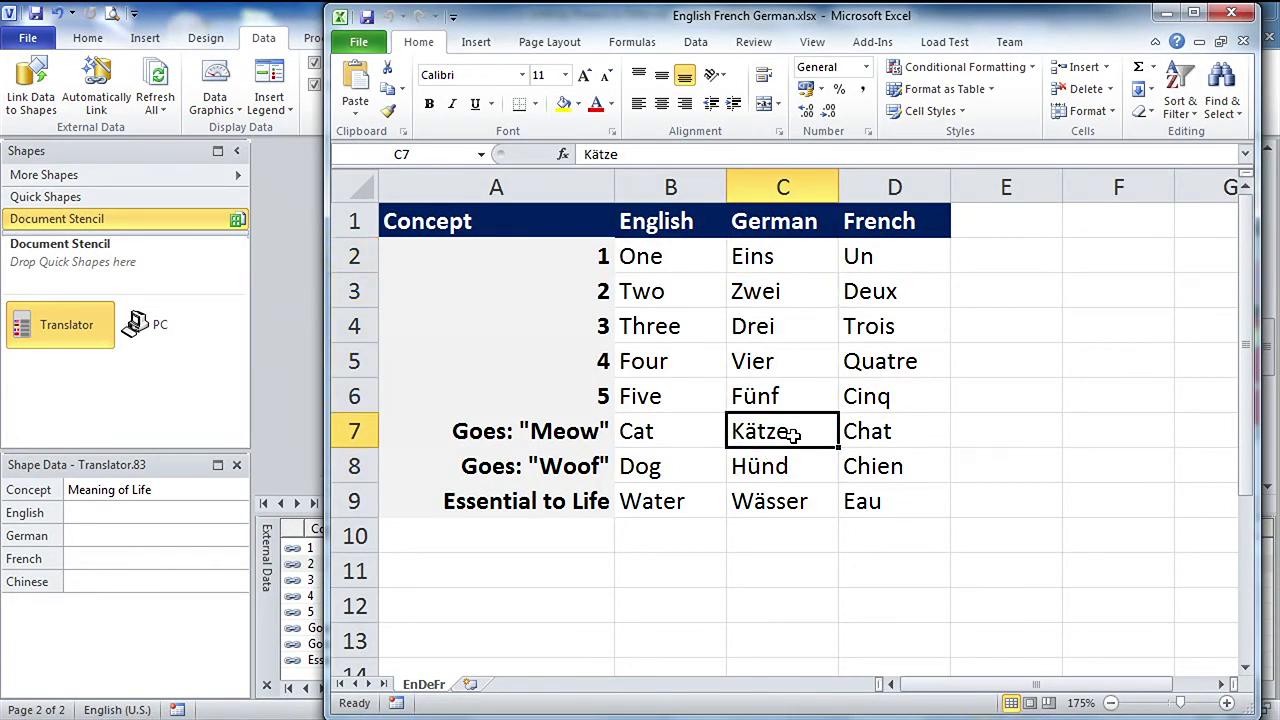
{"action": "type", "text": "K"}
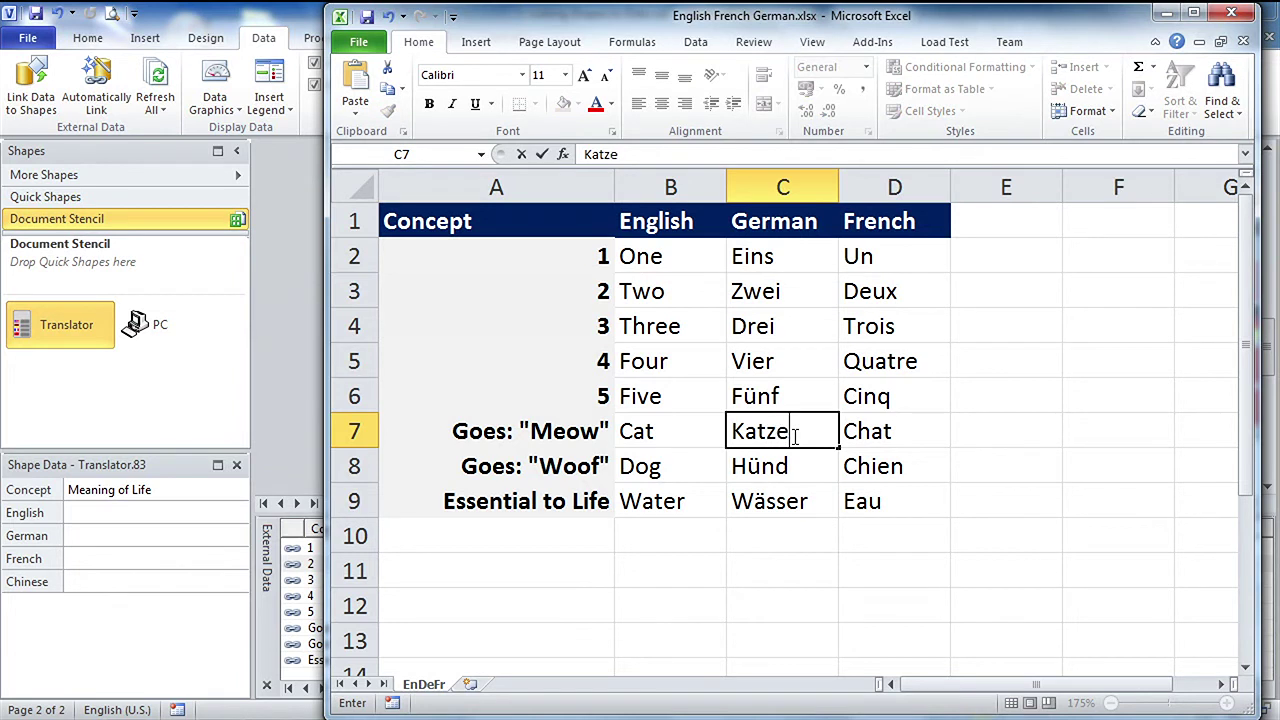
{"action": "type", "text": "atze"}
{"action": "key", "text": "Return"}
{"action": "type", "text": "Hu"}
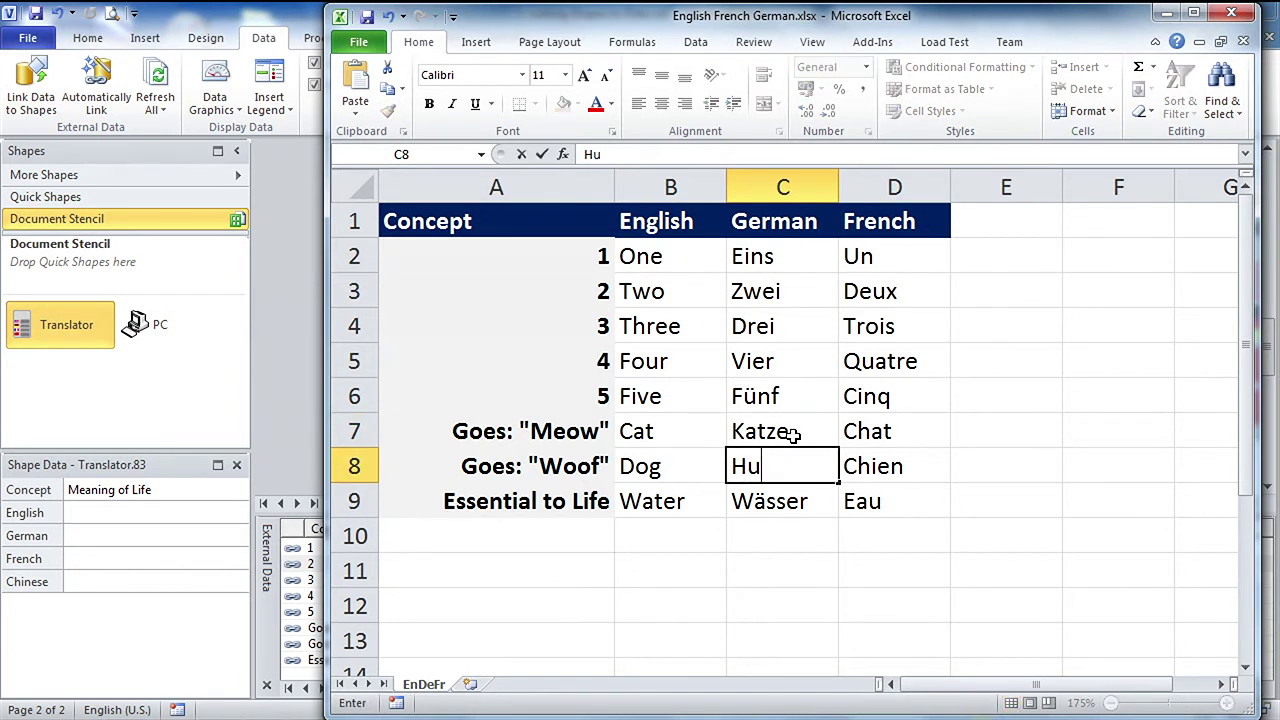
{"action": "key", "text": "Return"}
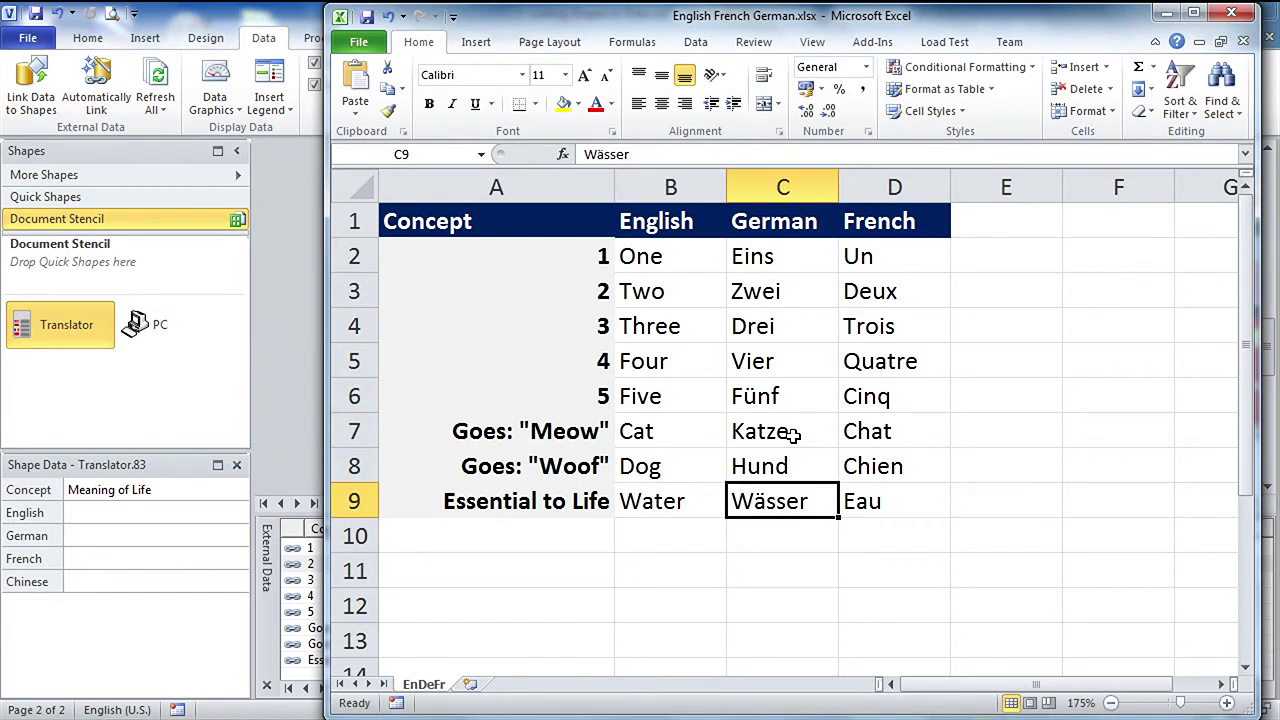
{"action": "type", "text": "Wasse"}
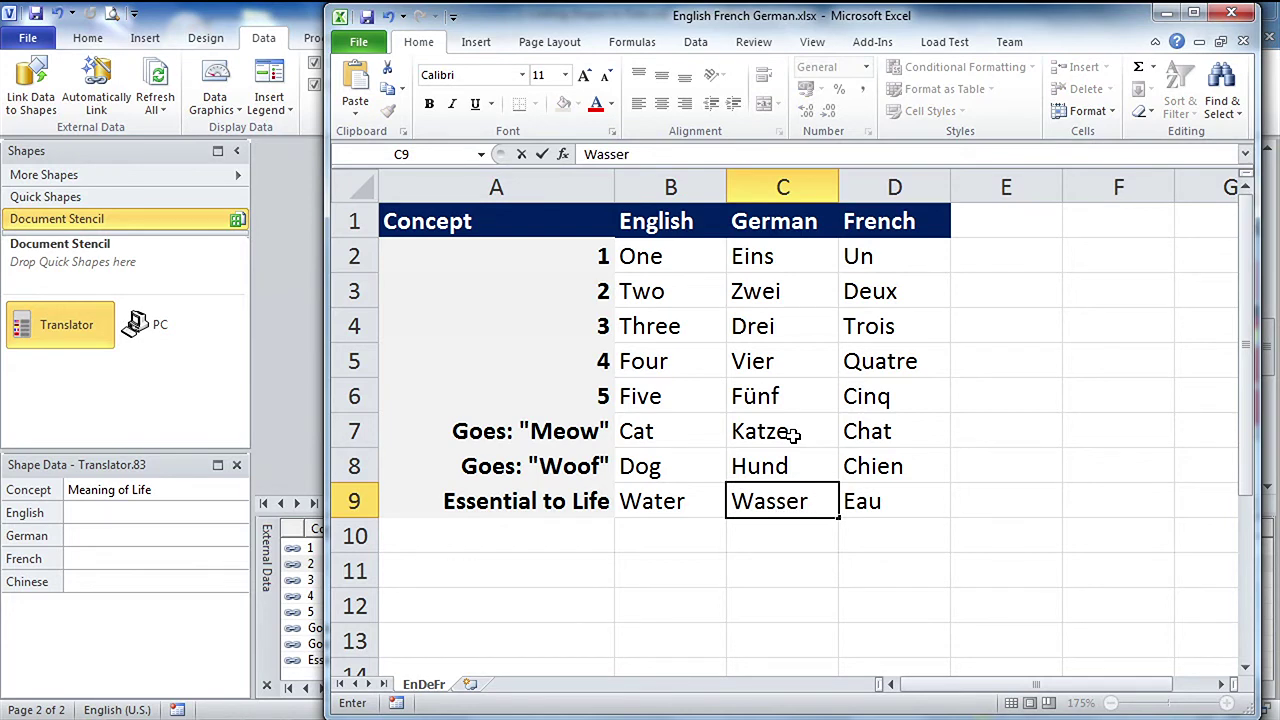
{"action": "key", "text": "Return"}
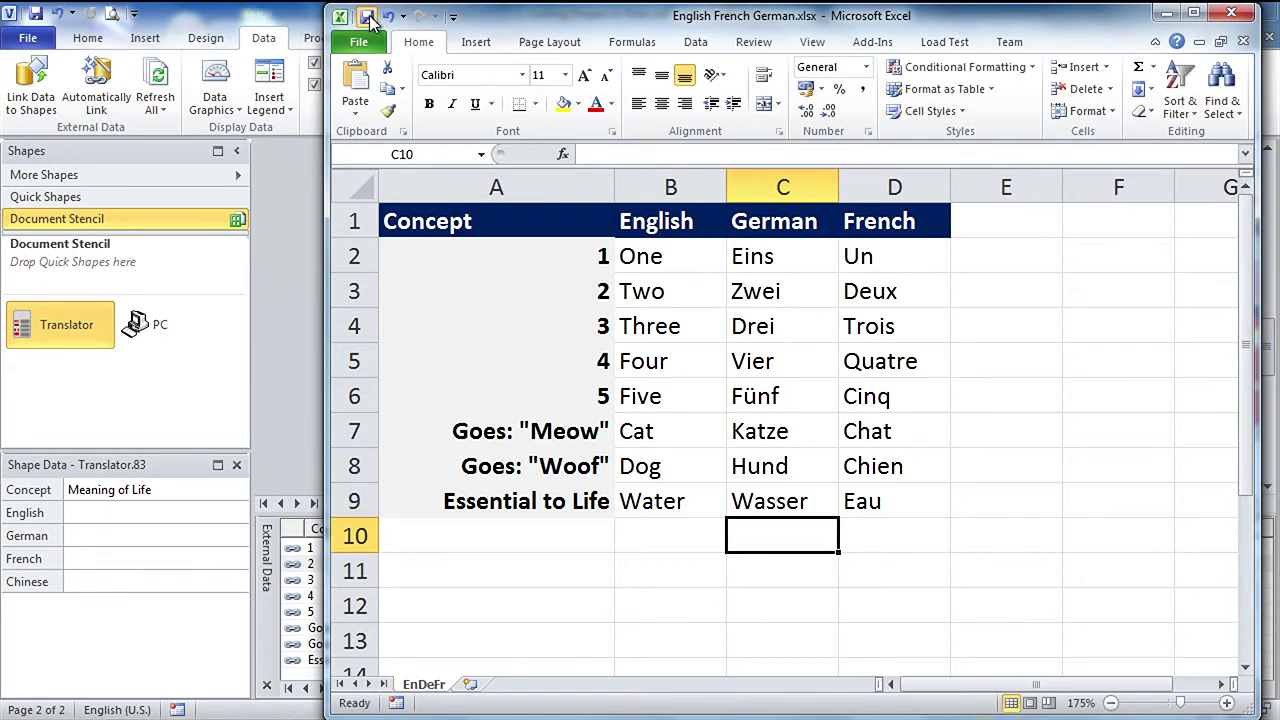
Return to the Visio diagram, refresh all external data, and deselect the Meaning of Life shape
{"action": "left_click", "coordinate": [313, 205]}
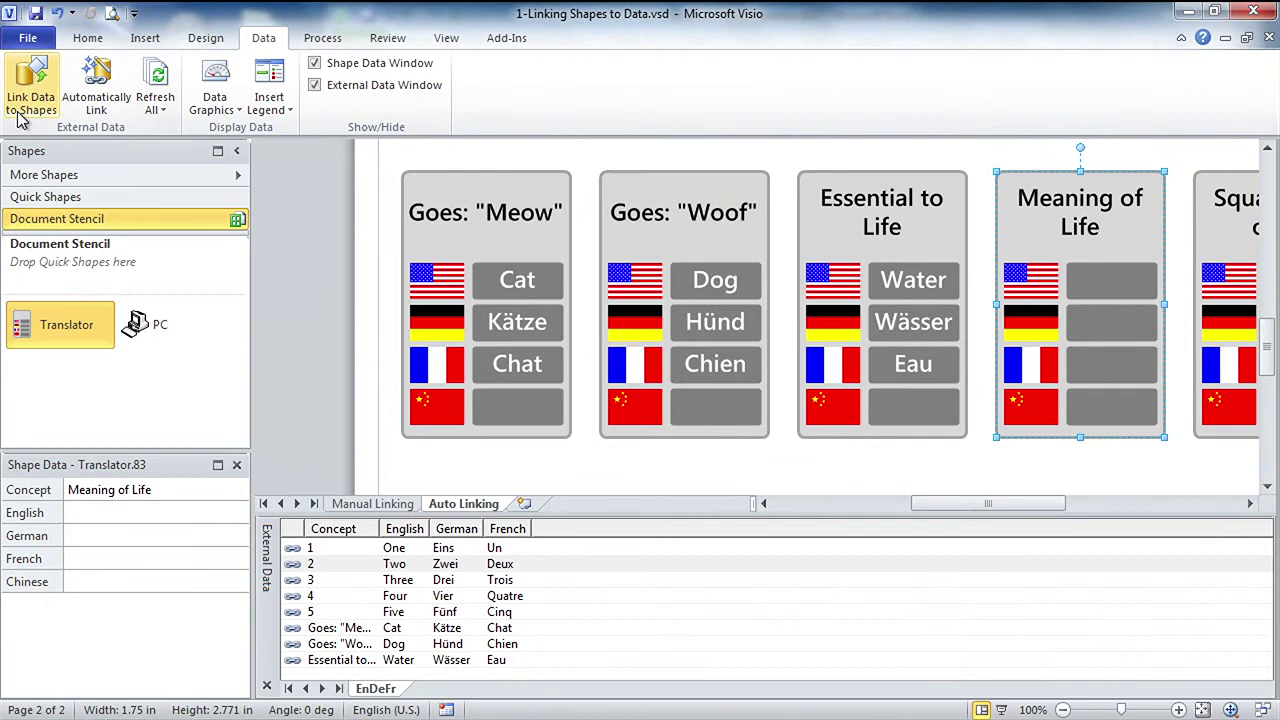
{"action": "left_click", "coordinate": [158, 92]}
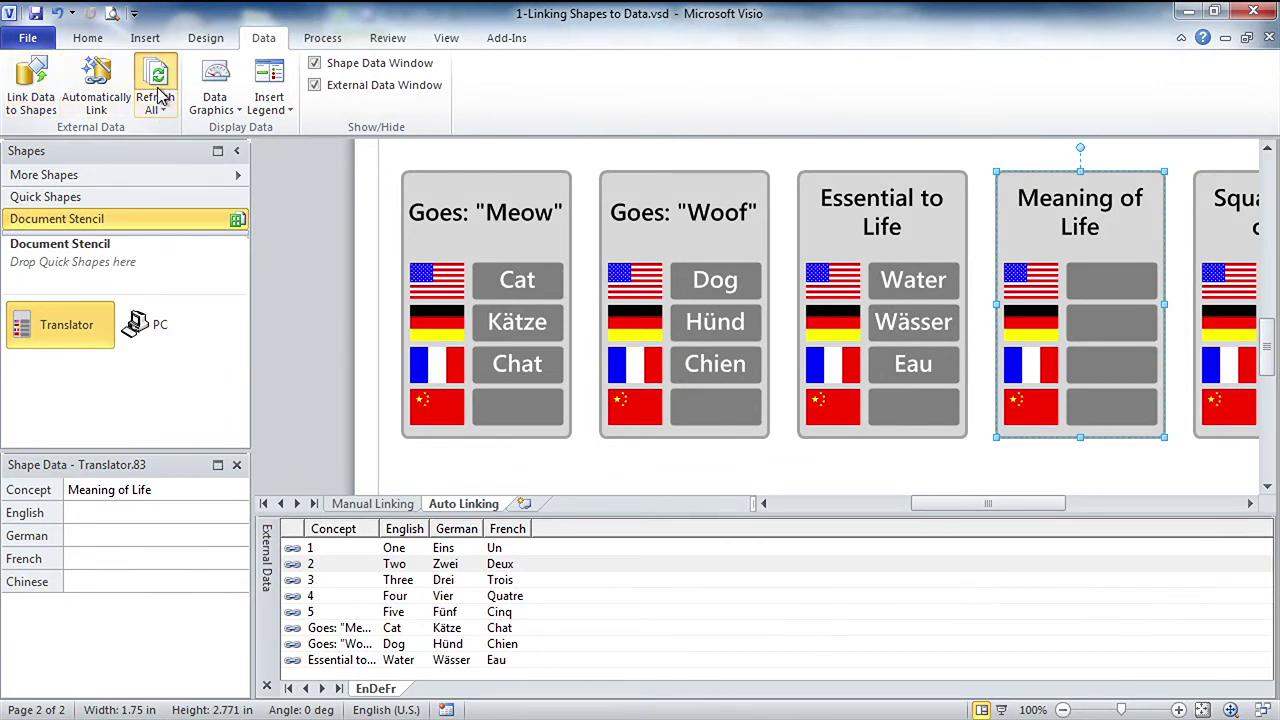
{"action": "left_click", "coordinate": [874, 290]}
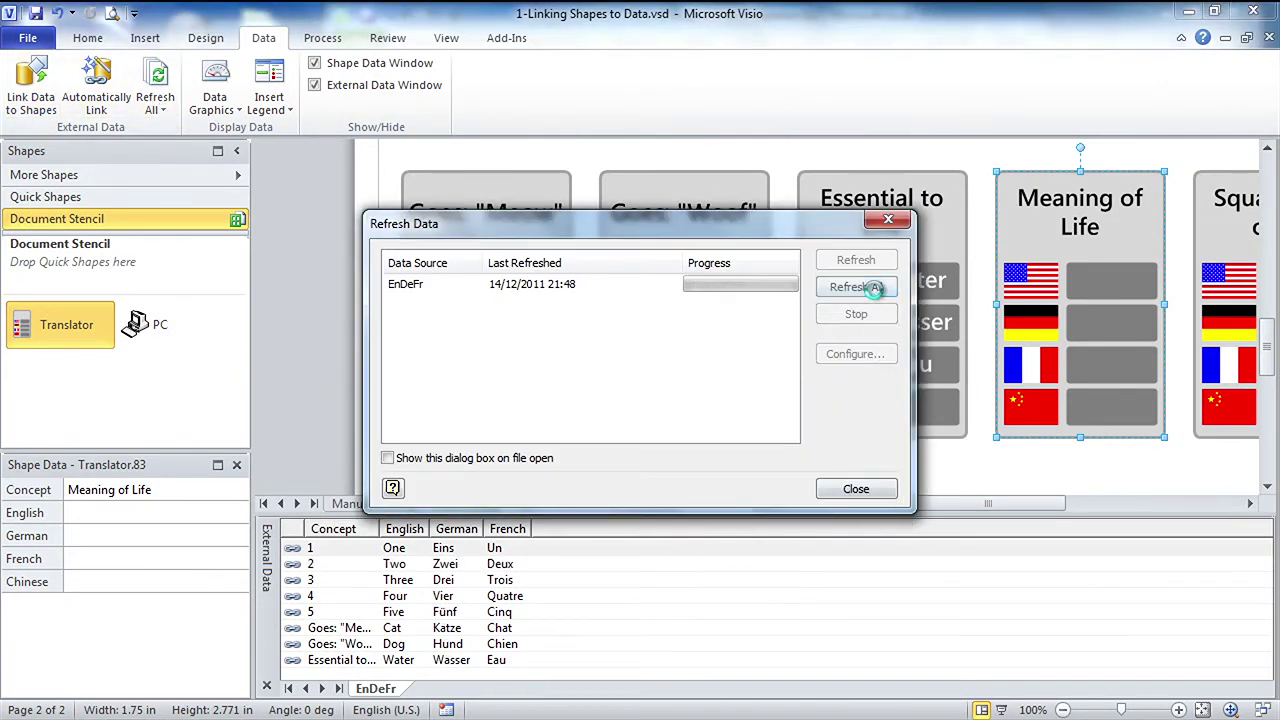
{"action": "left_click", "coordinate": [858, 489]}
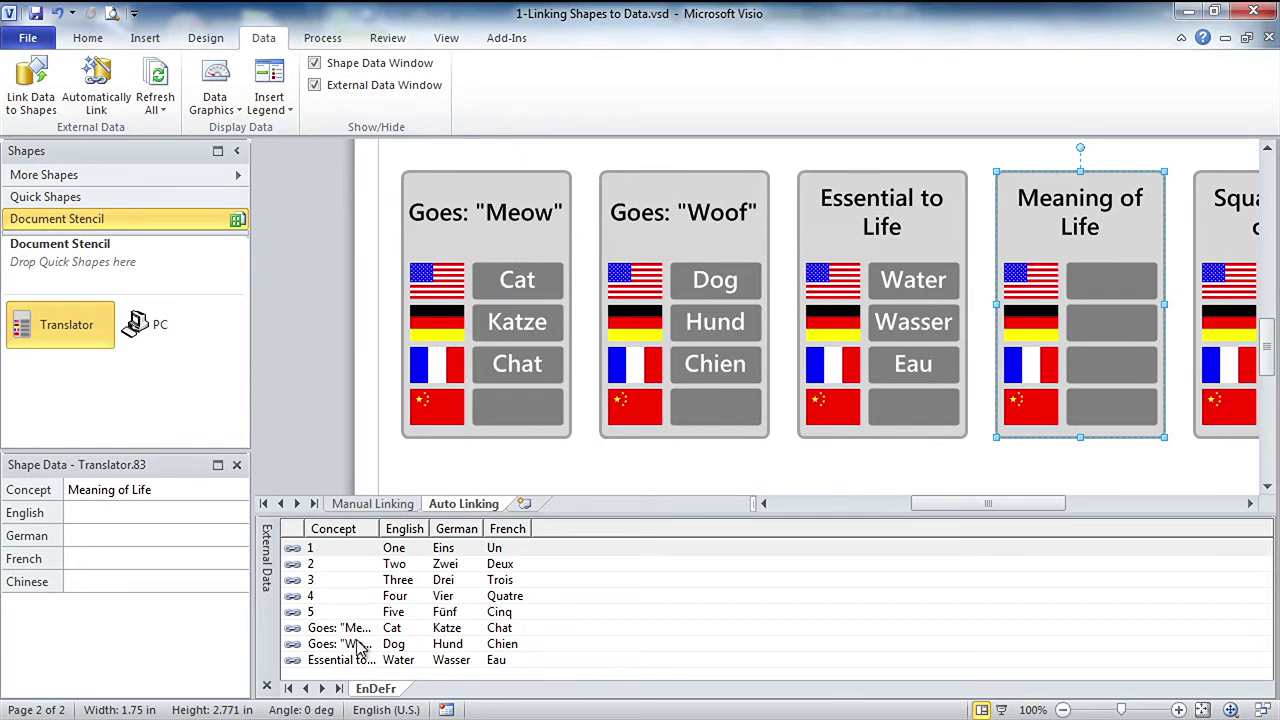
{"action": "left_click", "coordinate": [474, 630]}
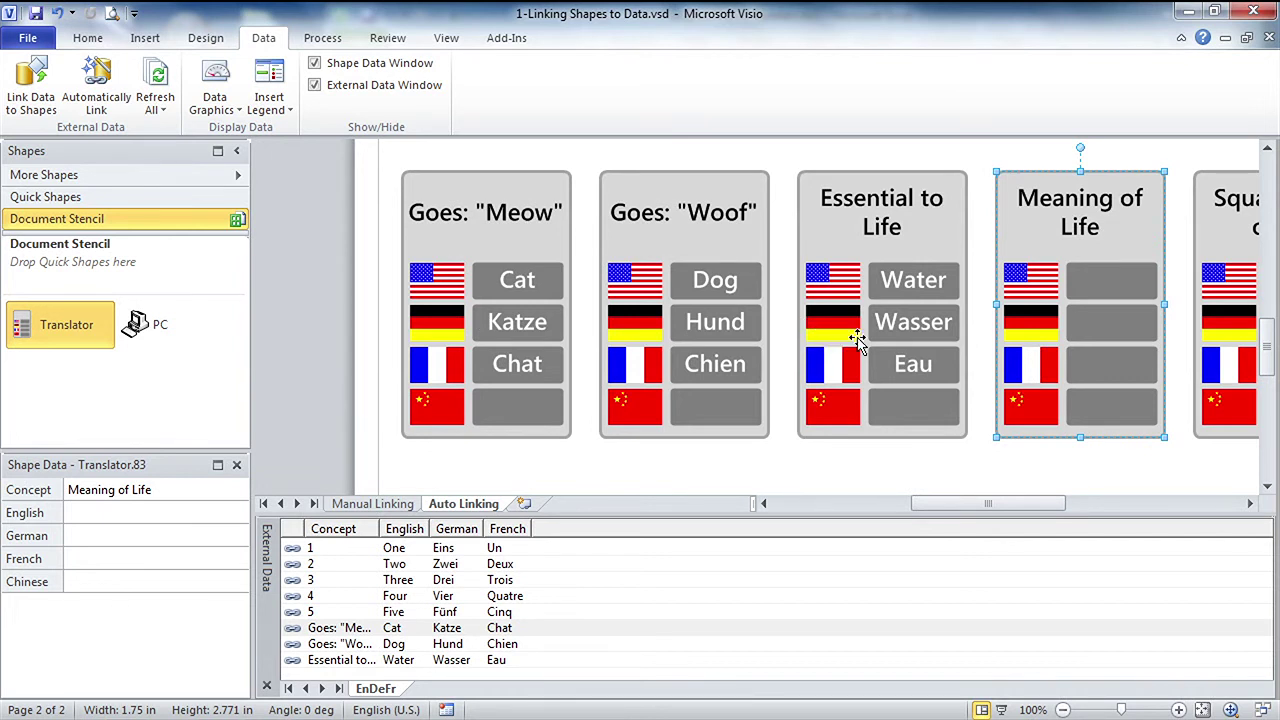
{"action": "left_click", "coordinate": [646, 468]}
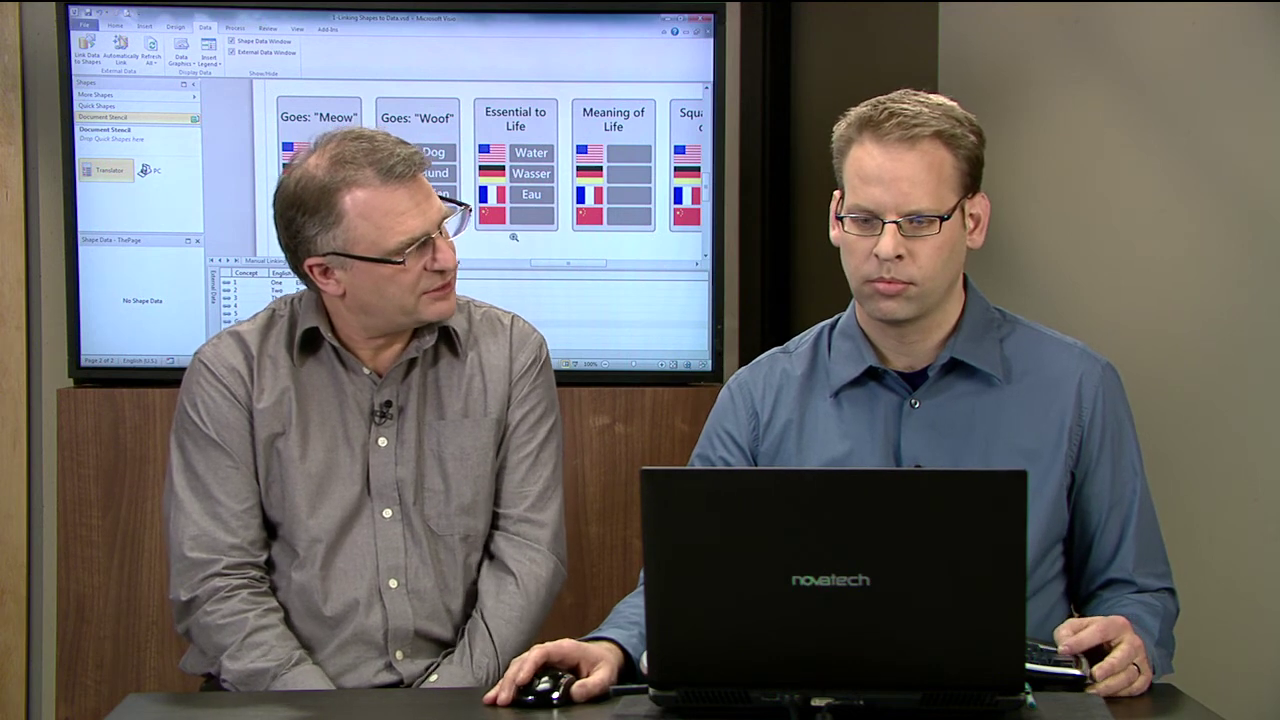
Review the refresh configuration of the EnDeFr data source, close it, and look over the Auto Linking page
{"action": "scroll", "coordinate": [513, 237], "scroll_direction": "down", "scroll_amount": 2}
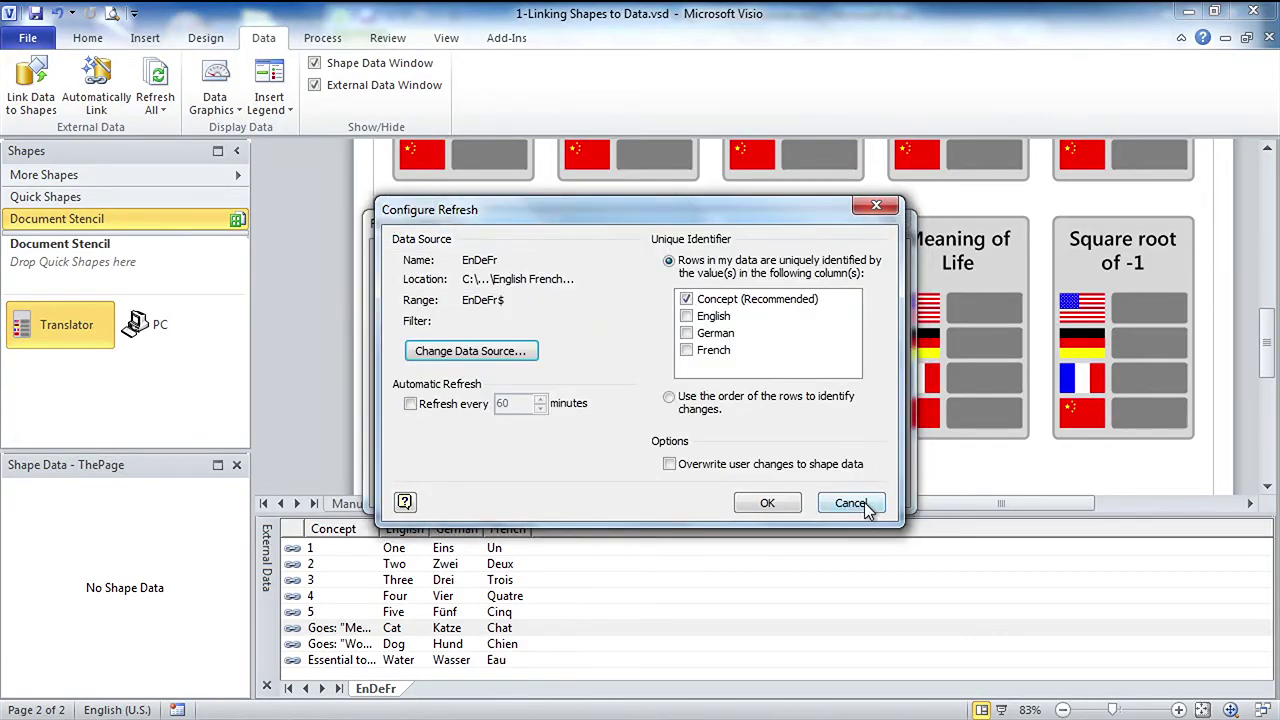
{"action": "left_click", "coordinate": [851, 503]}
{"action": "left_click", "coordinate": [864, 495]}
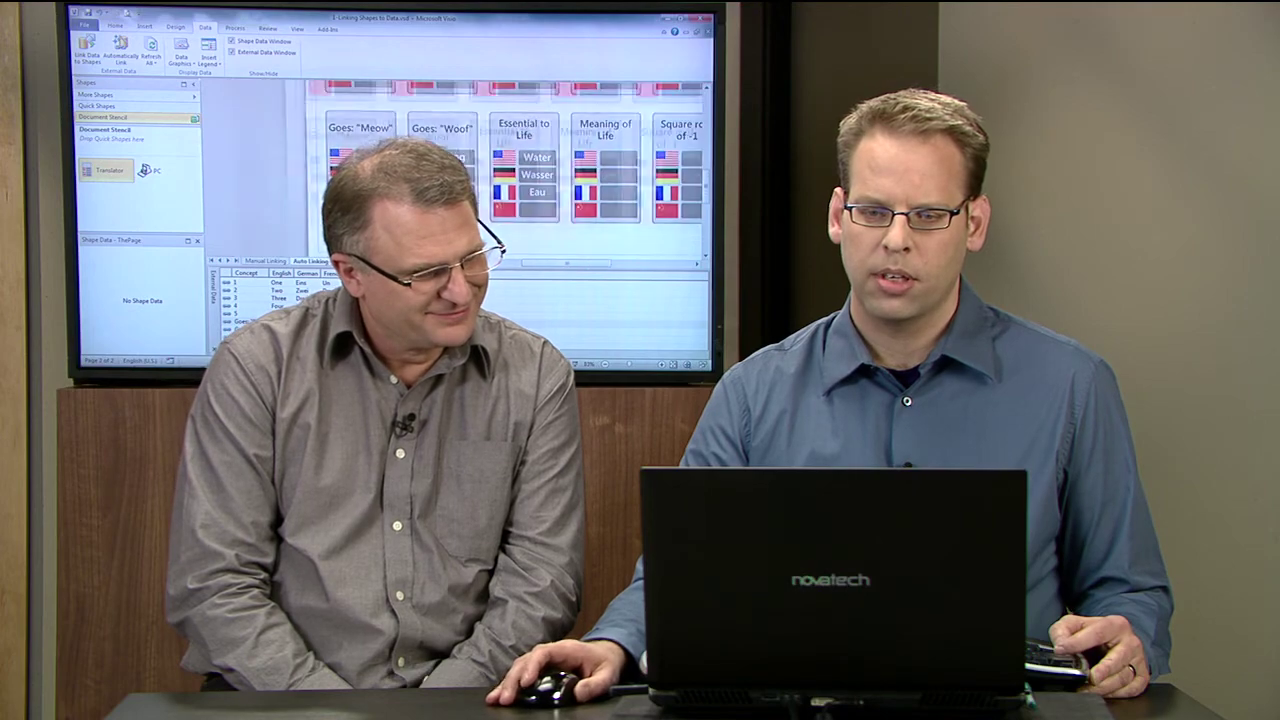
{"action": "scroll", "coordinate": [500, 170], "scroll_direction": "up", "scroll_amount": 2}
{"action": "scroll", "coordinate": [500, 170], "scroll_direction": "down", "scroll_amount": 2}
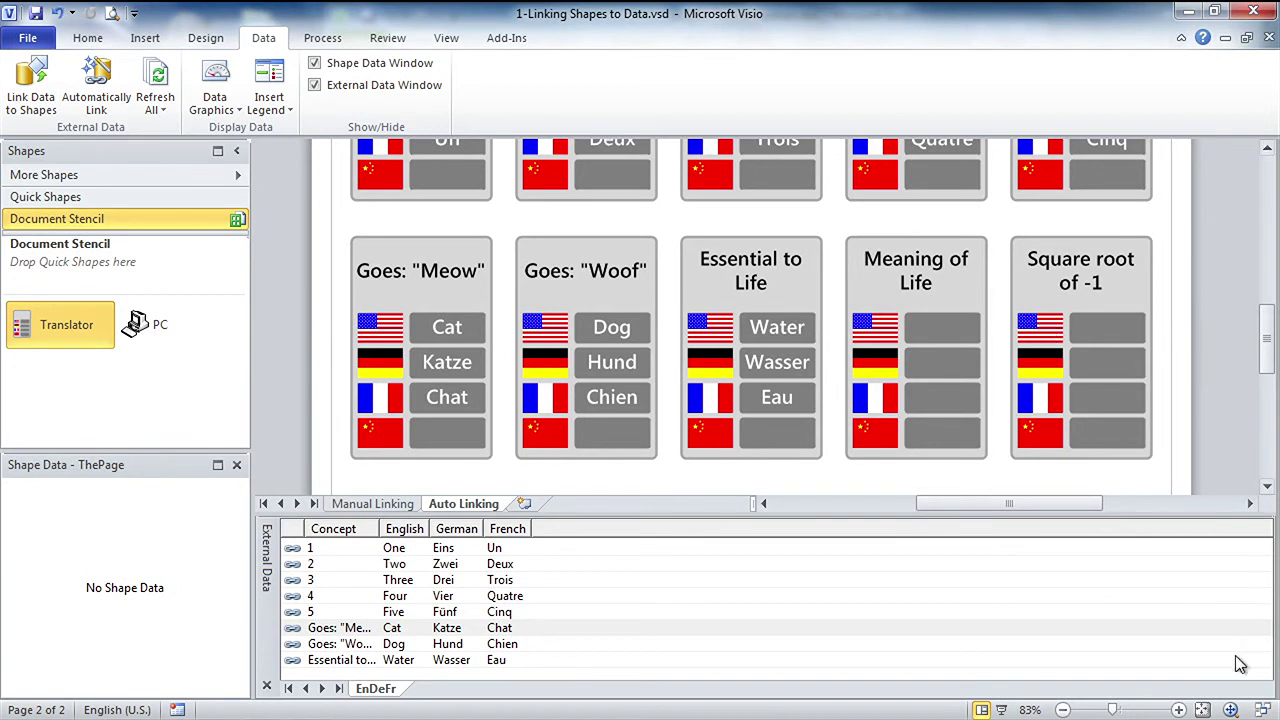
Switch to the 2-Linking Shapes to Data.vsd drawing and display its EnDeFr external data
{"action": "key", "text": "shift+F6"}
{"action": "left_click", "coordinate": [1262, 709]}
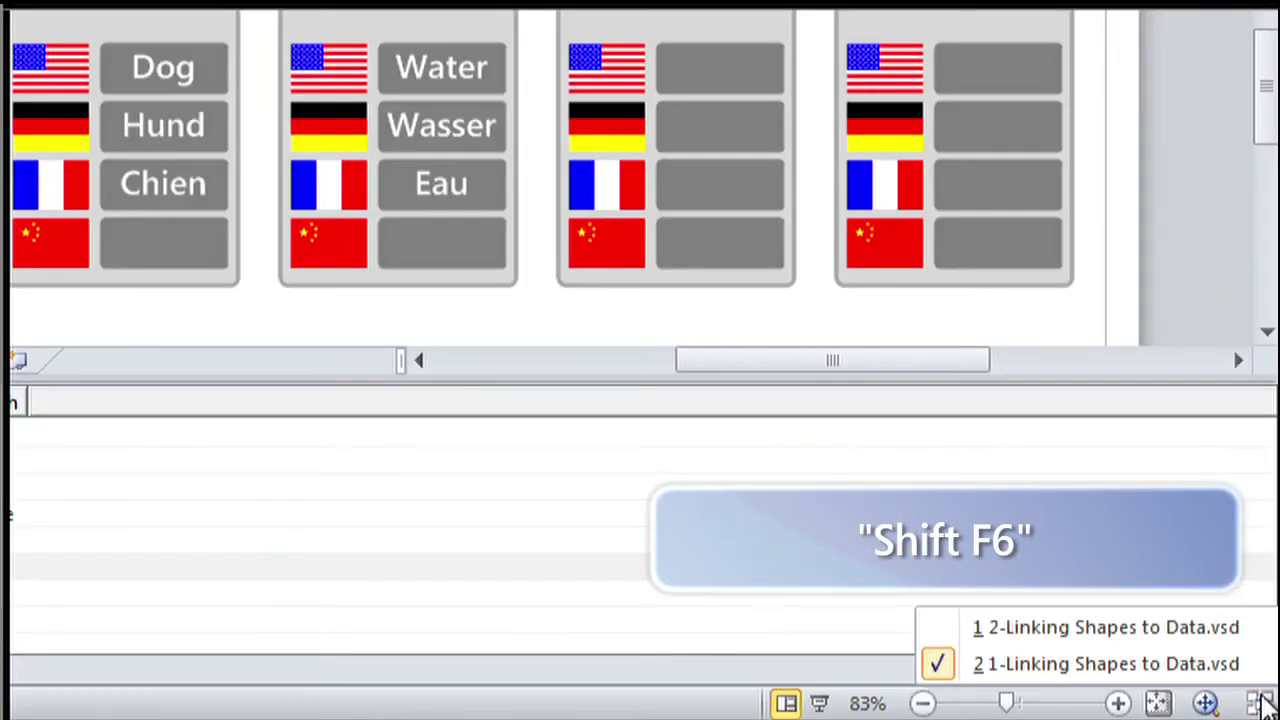
{"action": "left_click", "coordinate": [1258, 628]}
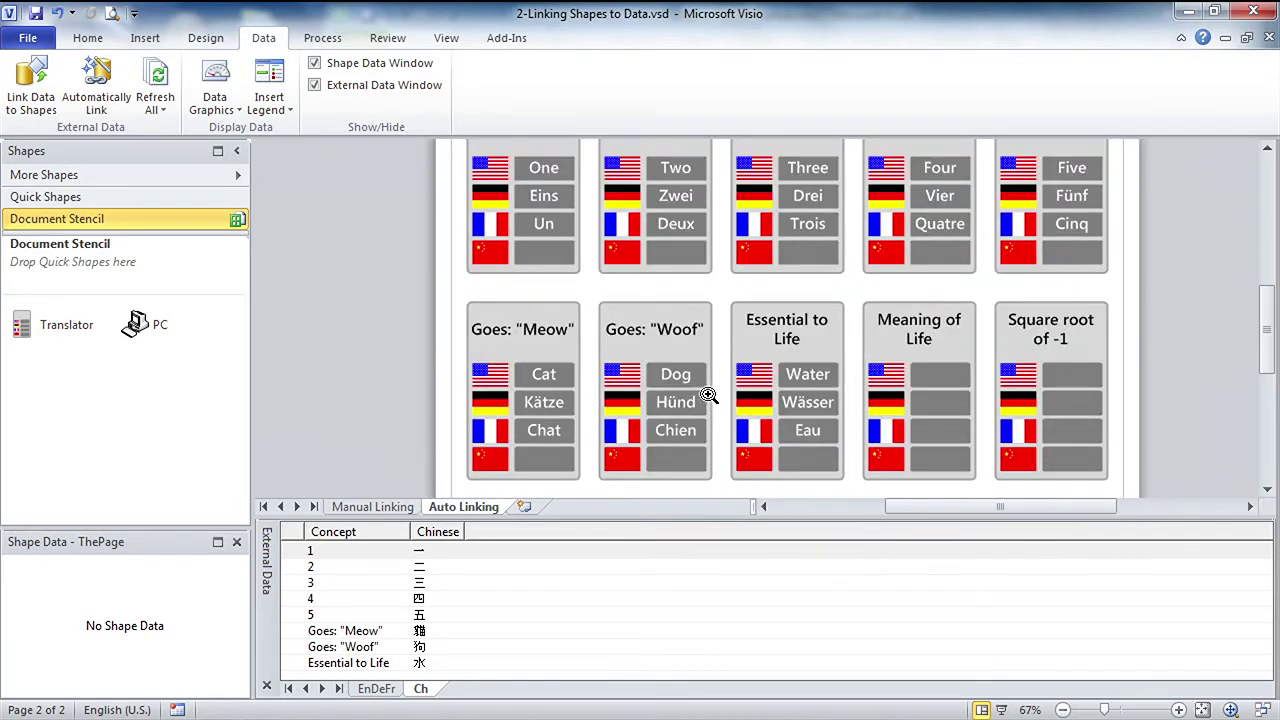
{"action": "scroll", "coordinate": [712, 405], "scroll_direction": "up", "scroll_amount": 2}
{"action": "left_click", "coordinate": [376, 689]}
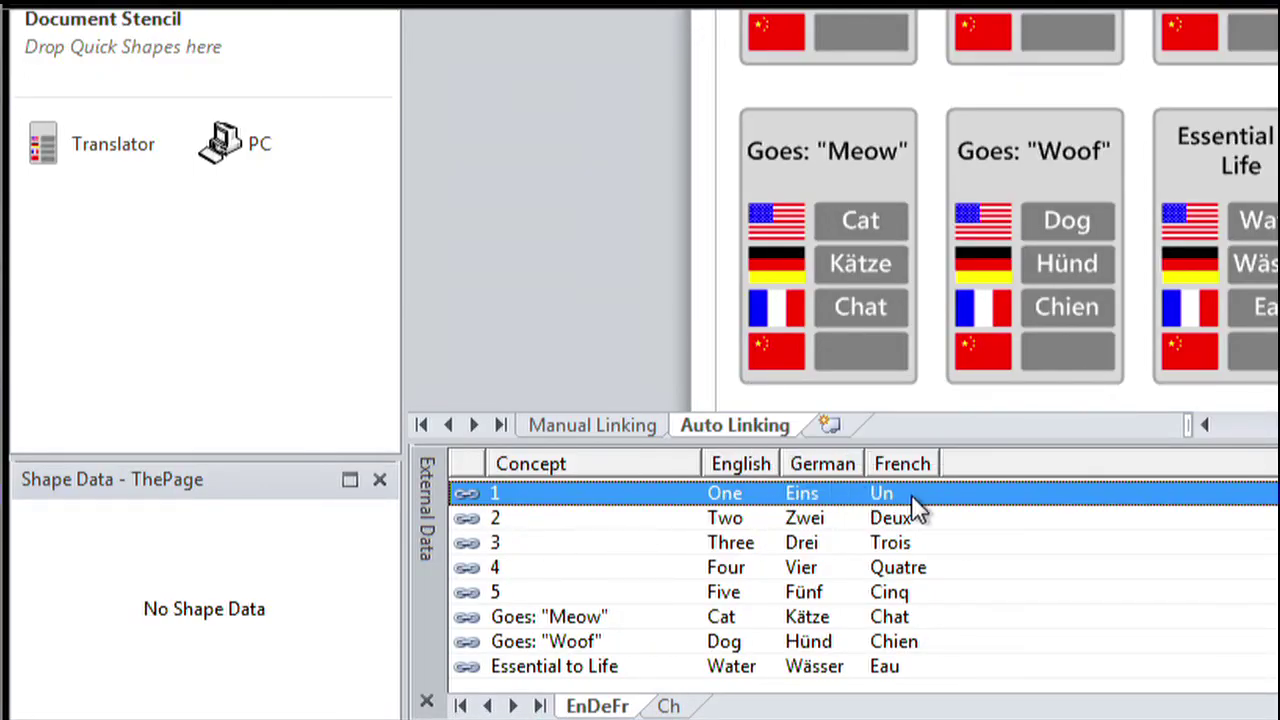
Automatically link the Ch rows to all shapes on the Auto Linking page by matching Concept with the Concept shape field, replacing existing links
{"action": "left_click", "coordinate": [668, 706]}
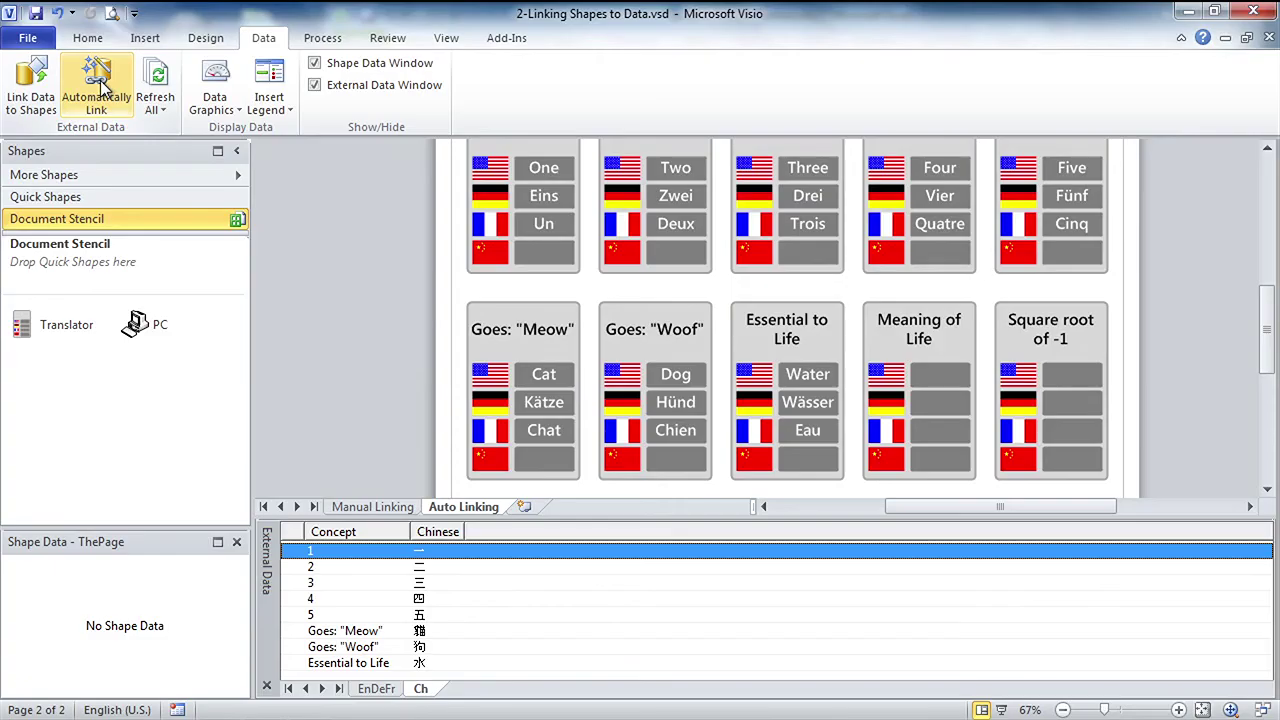
{"action": "left_click", "coordinate": [96, 88]}
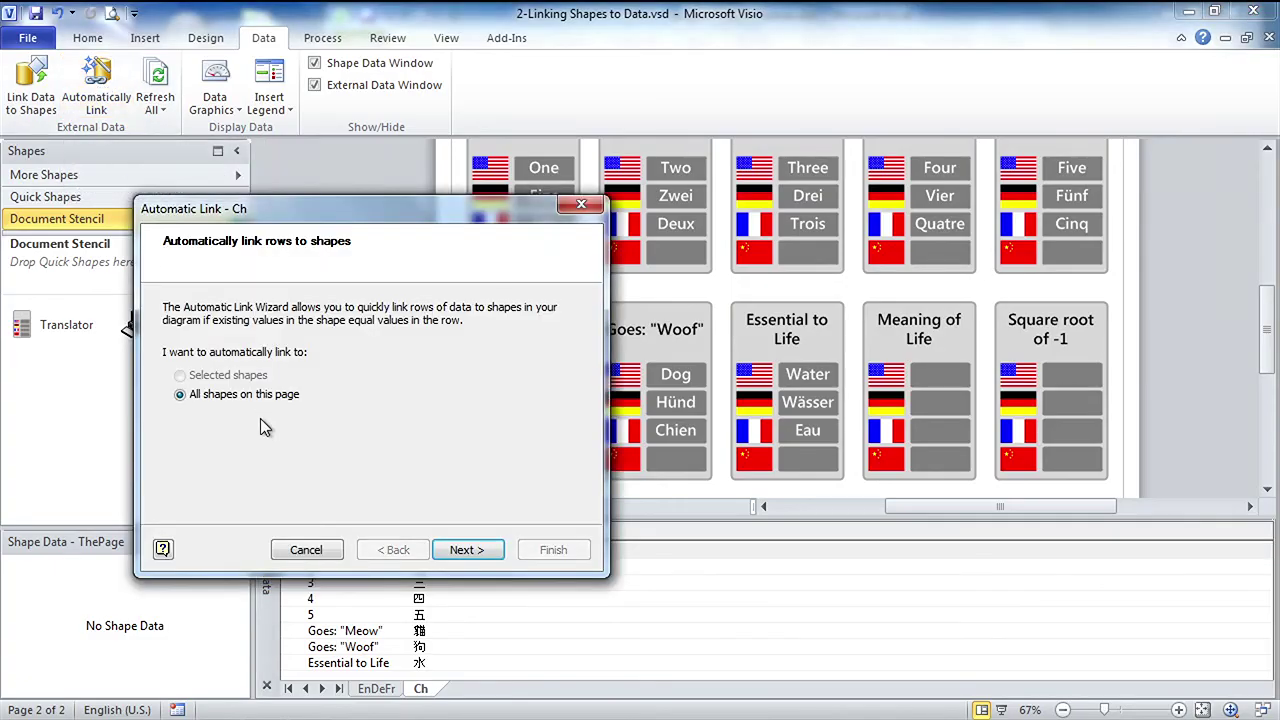
{"action": "left_click", "coordinate": [469, 556]}
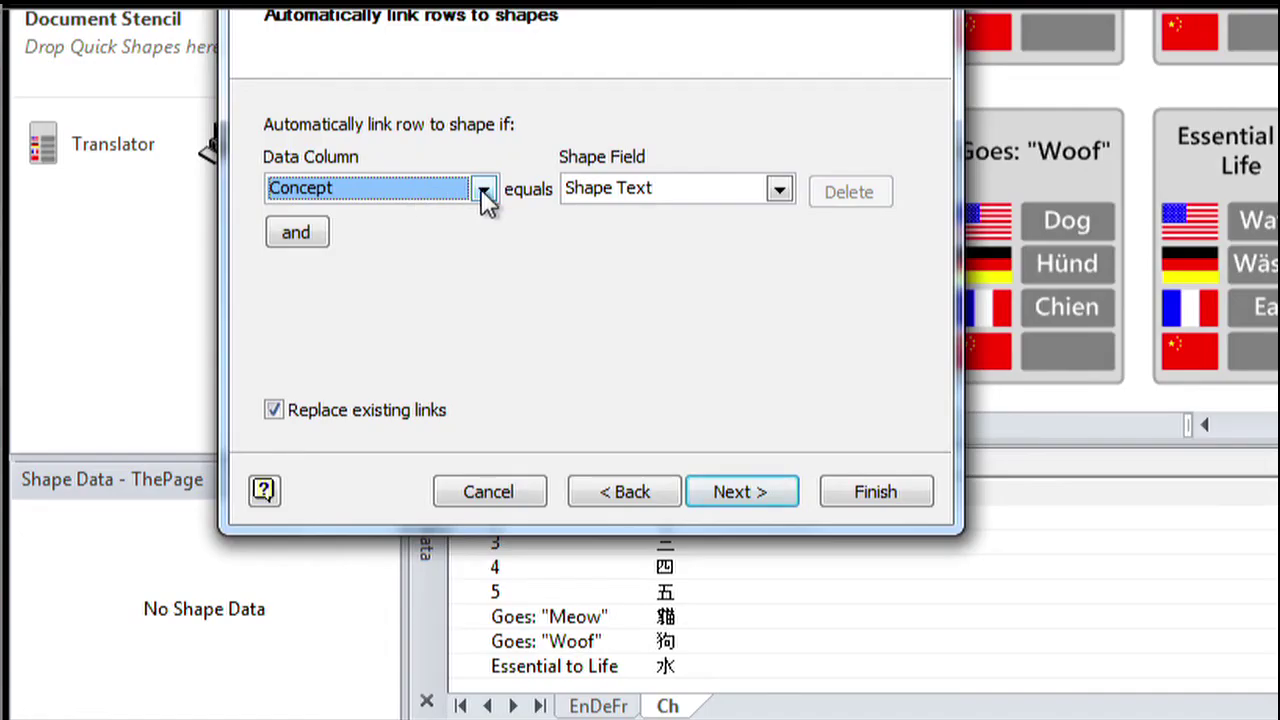
{"action": "left_click", "coordinate": [302, 353]}
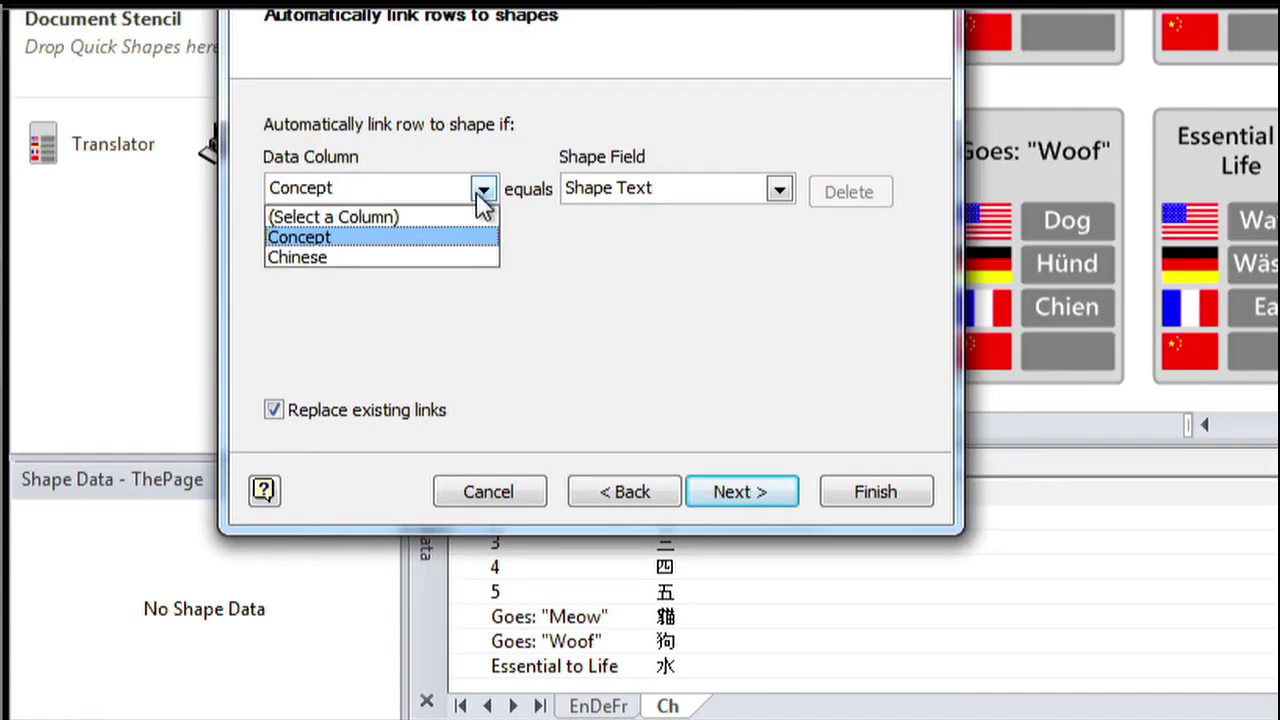
{"action": "left_click", "coordinate": [778, 192]}
{"action": "left_click", "coordinate": [690, 254]}
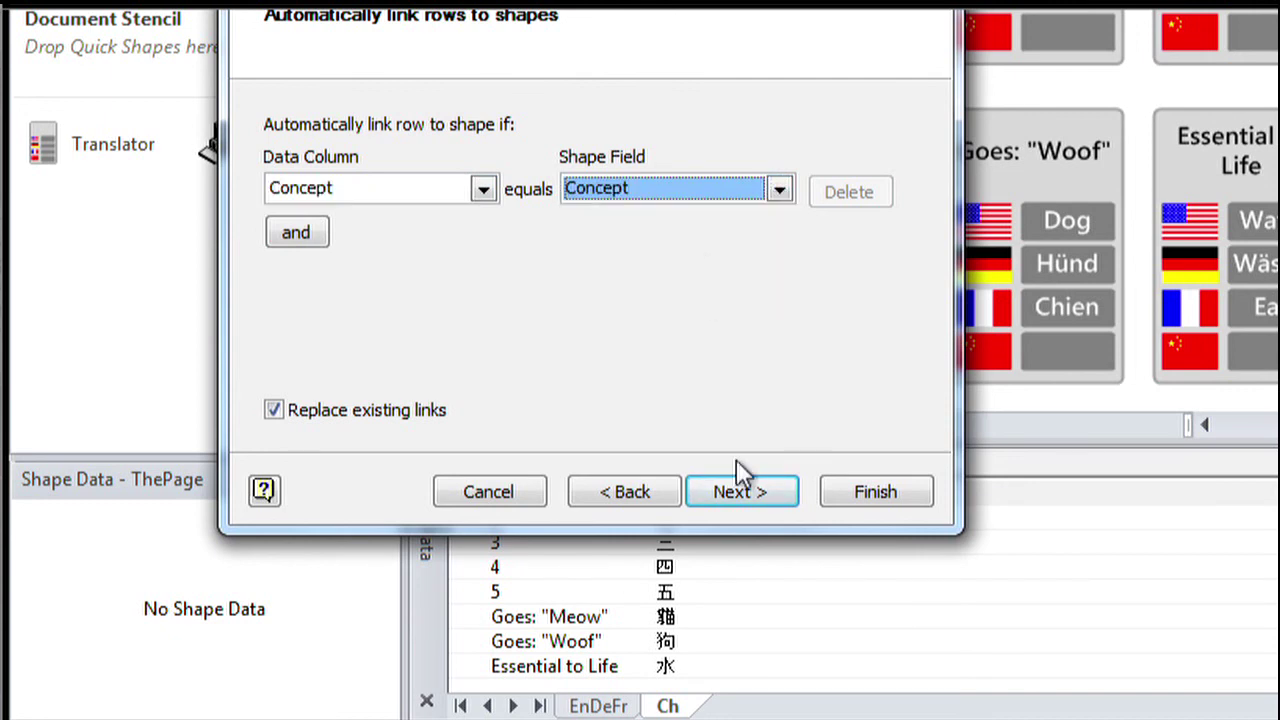
{"action": "left_click", "coordinate": [766, 484]}
{"action": "left_click", "coordinate": [876, 493]}
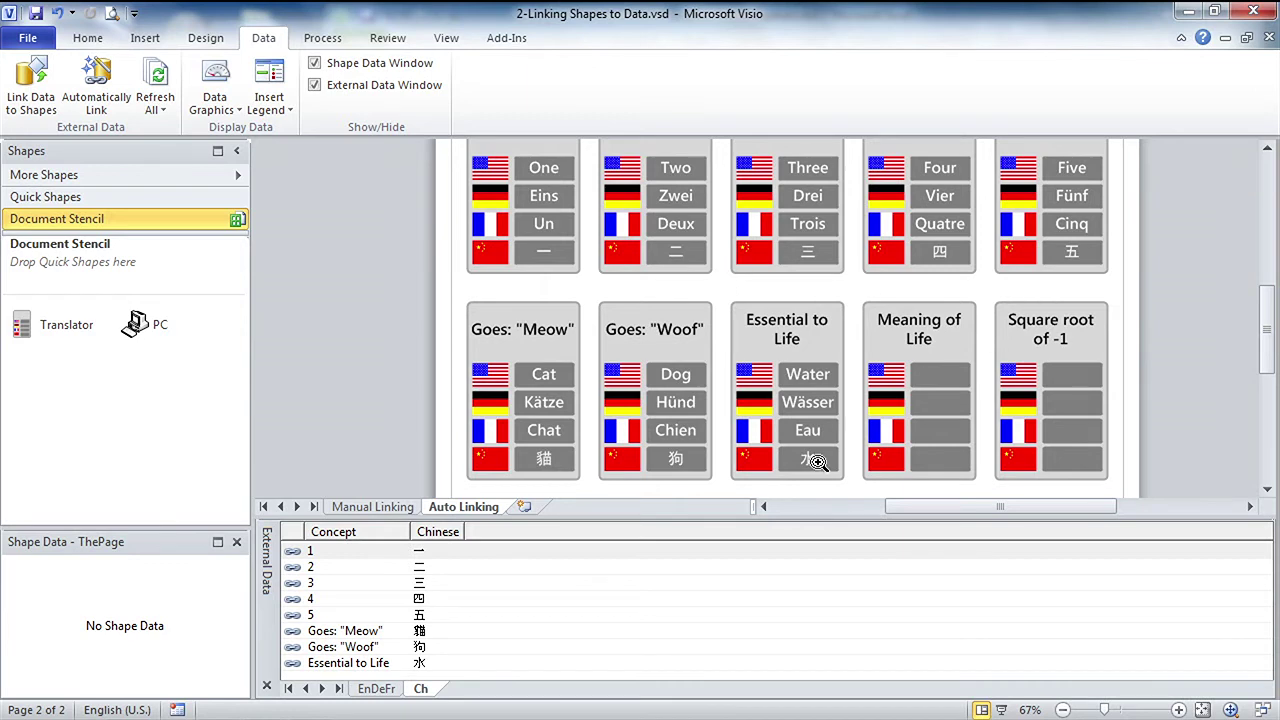
Examine the Chinese translations in the linked Translator shapes up close
{"action": "left_click", "coordinate": [818, 461], "text": "ctrl+shift"}
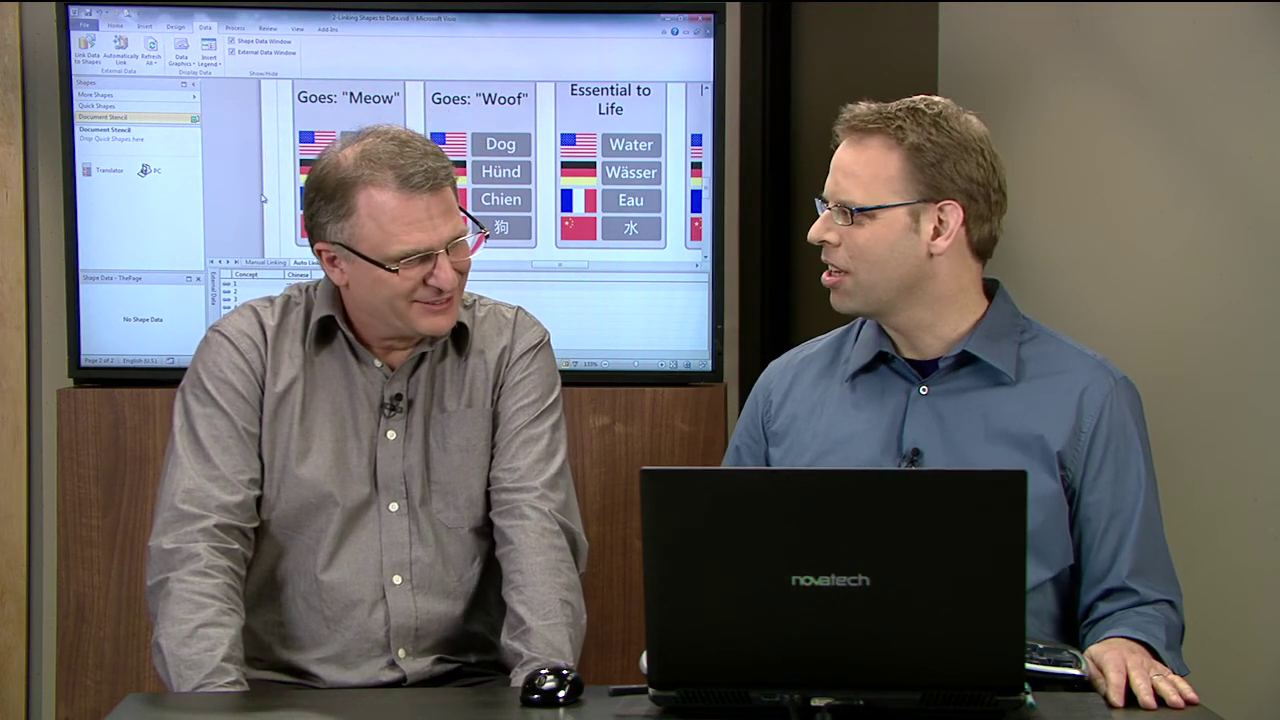
{"action": "right_click", "coordinate": [245, 158], "text": "ctrl+shift"}
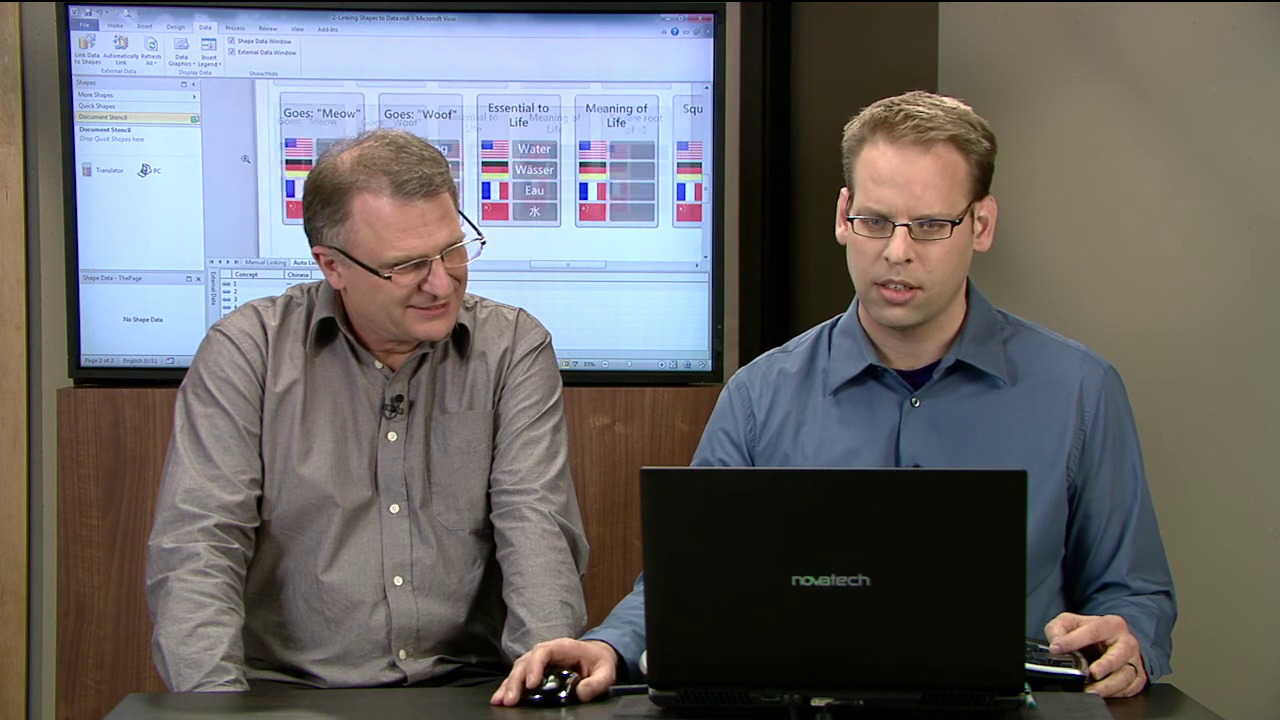
{"action": "right_click", "coordinate": [245, 158], "text": "ctrl+shift"}
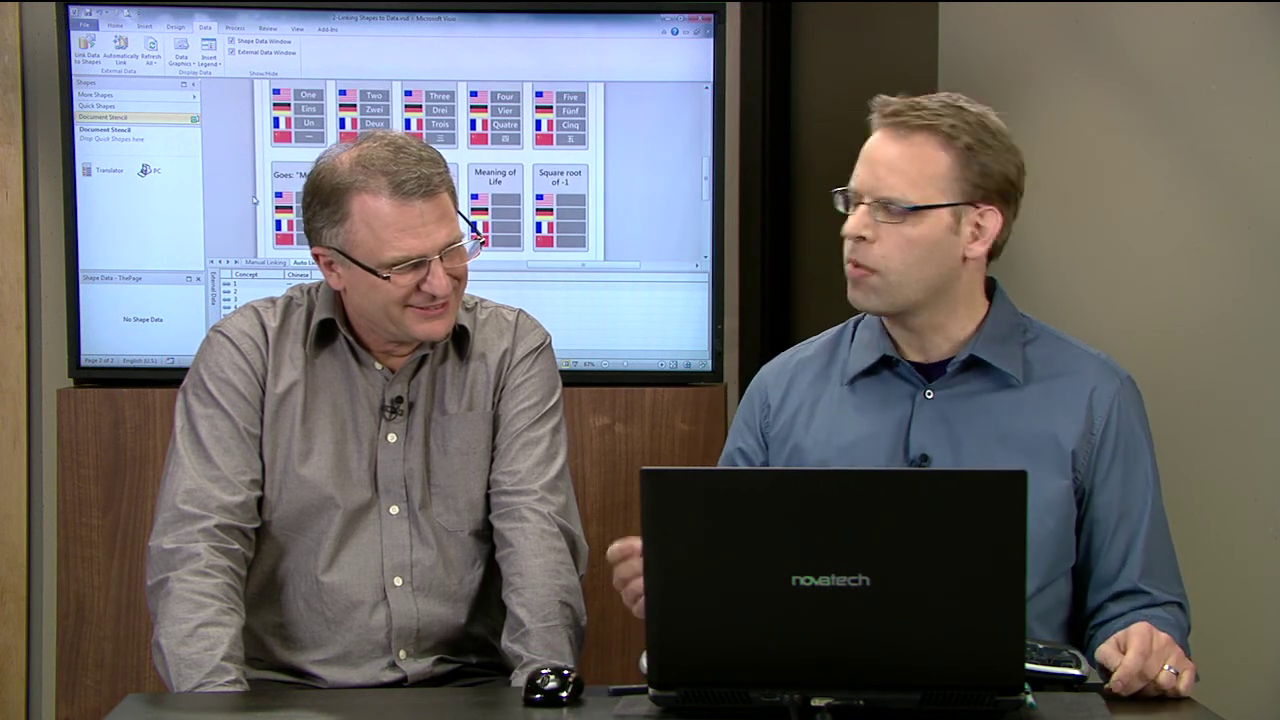